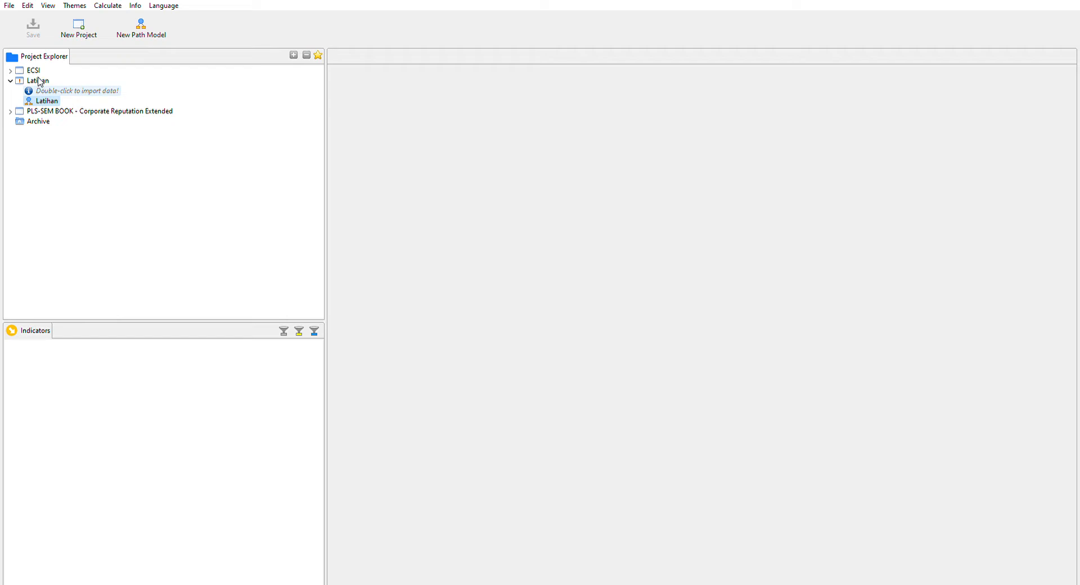
Import Tabulasi Kuesioner Kelas 04 (NIM Ganjil).txt into the Latihan project and open the Latihan path model
key("Up")
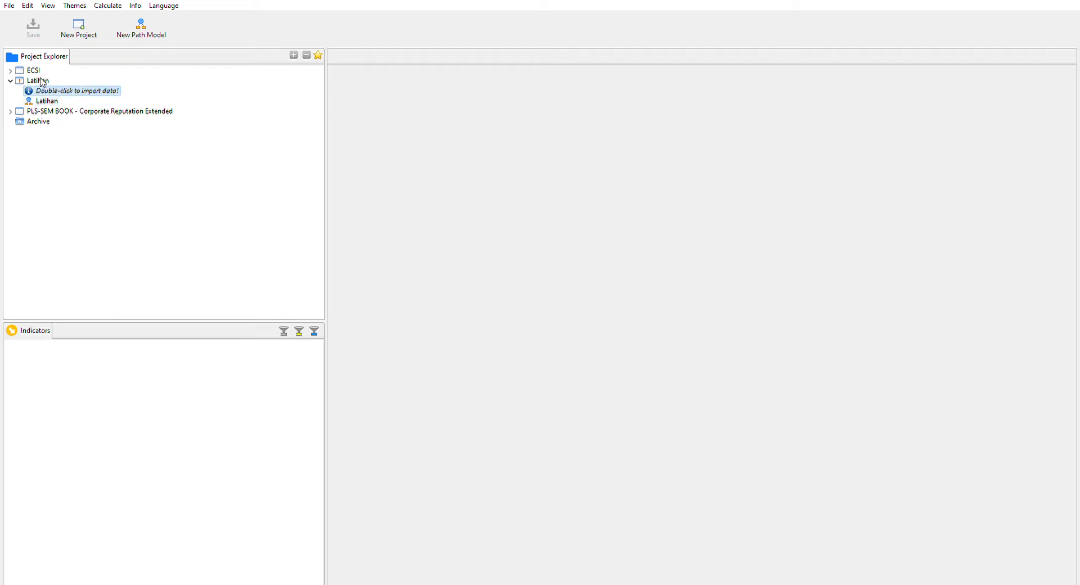
key("Return")
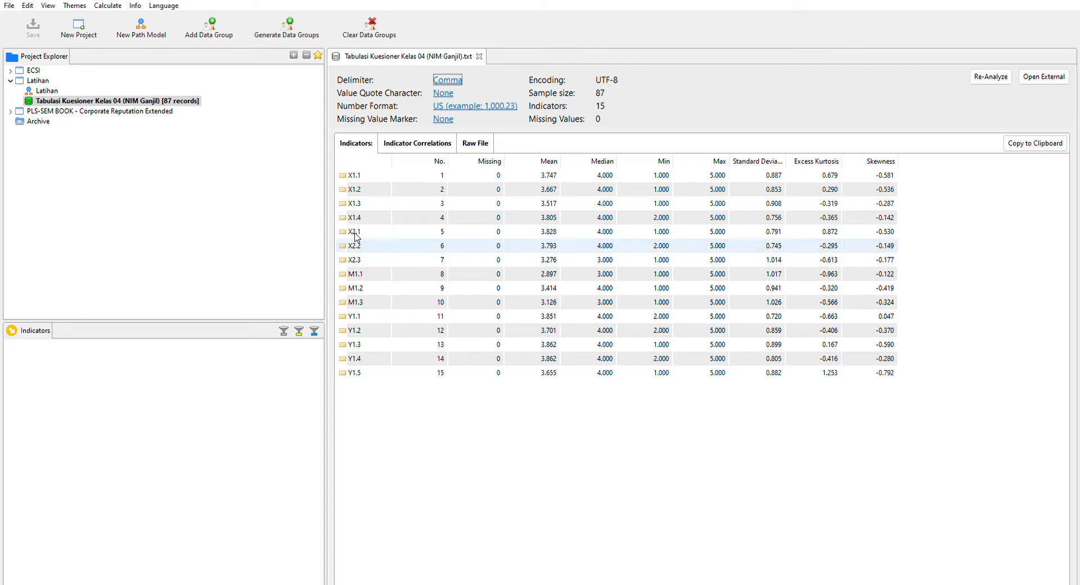
double_click(35, 90)
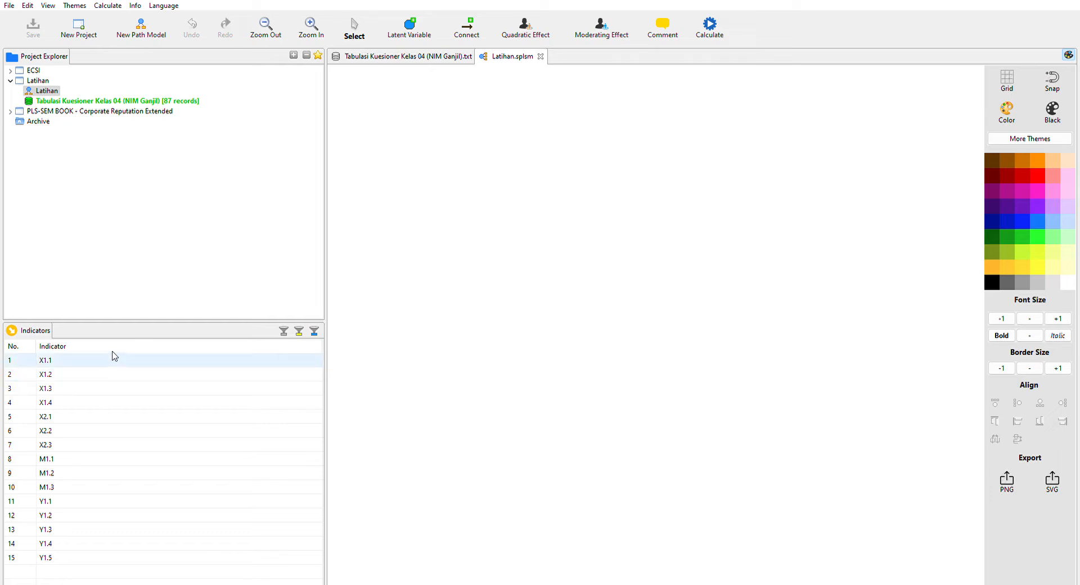
Add two latent variables to the empty model, one measured by X1.1 to X1.4 and one below it by X2.1 to X2.3
left_click(114, 355)
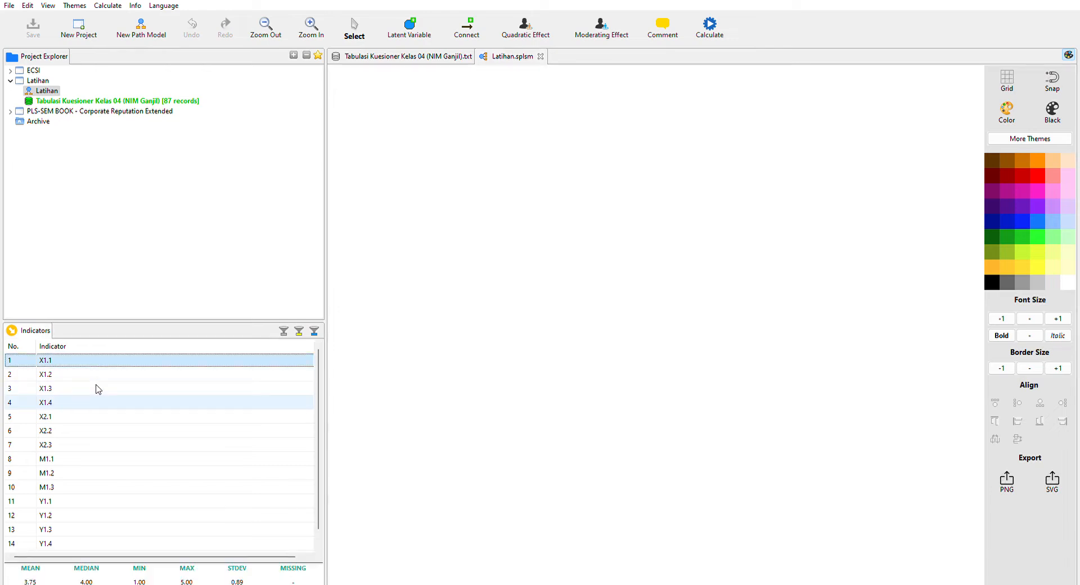
left_click(98, 397, "shift")
left_click_drag(94, 369, 433, 139)
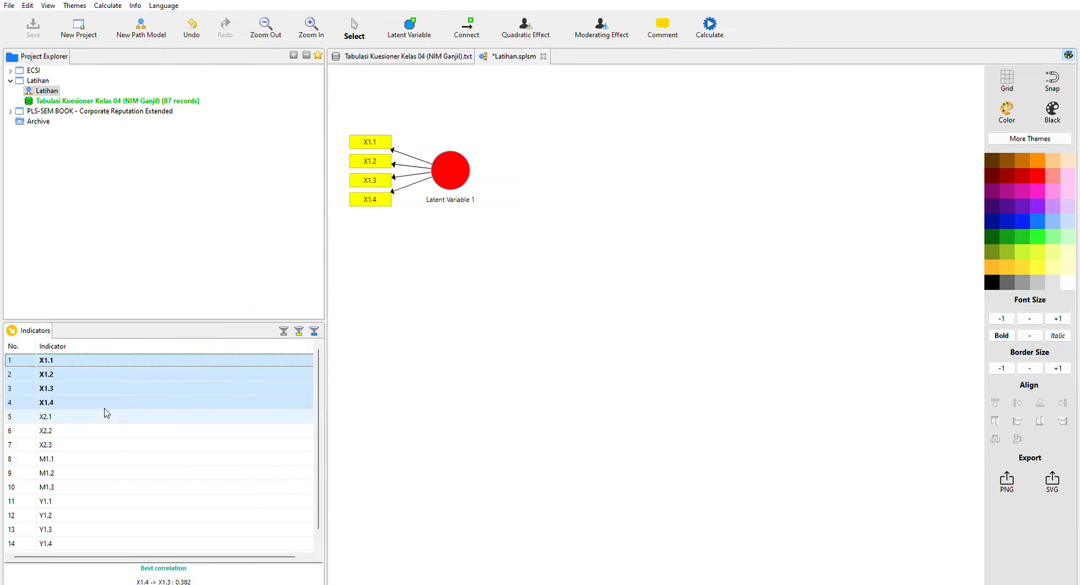
left_click(103, 416)
left_click(96, 443, "shift")
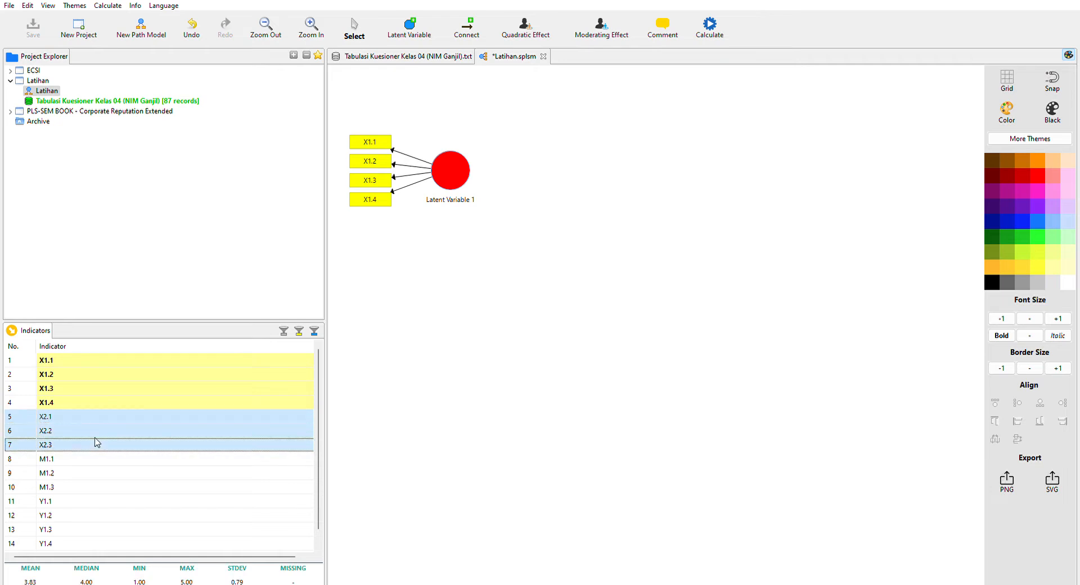
left_click_drag(96, 426, 429, 309)
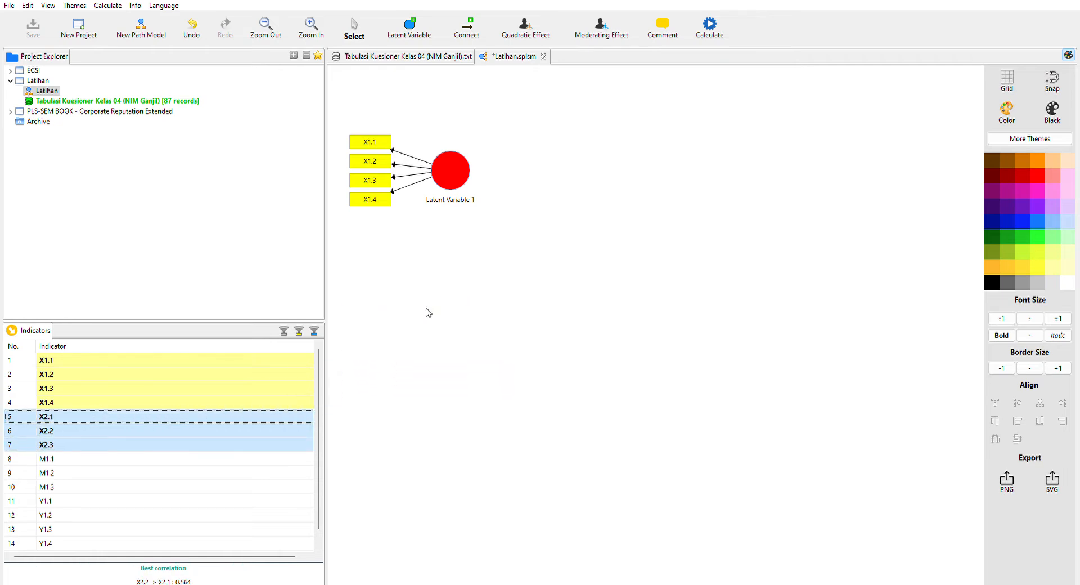
Add a latent variable measured by M1.1 to M1.3 in the middle and another measured by Y1.1 to Y1.5 to its right
left_click_drag(111, 457, 612, 236)
left_click(68, 500)
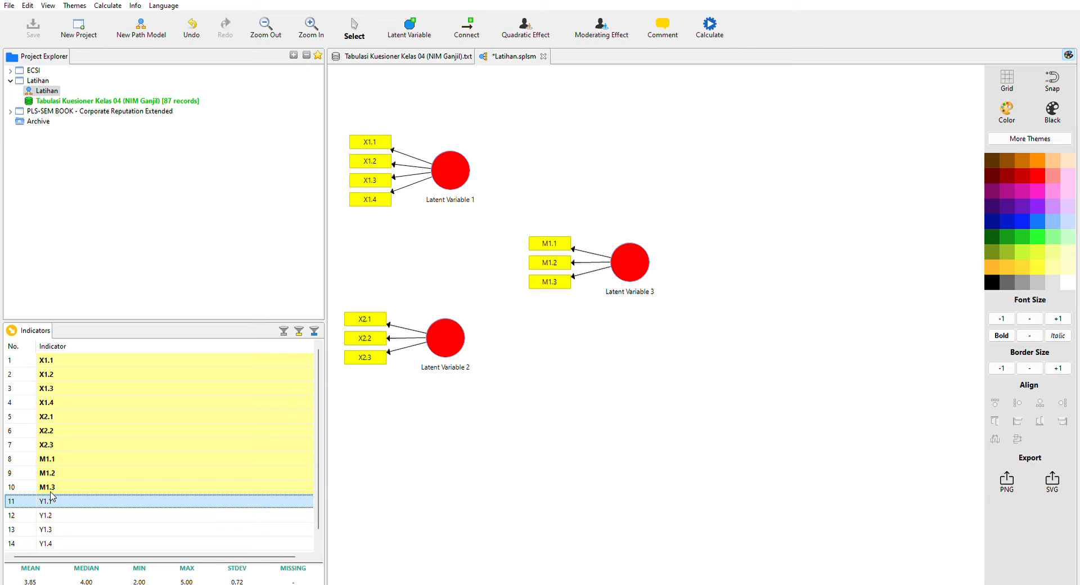
left_click(72, 541, "shift")
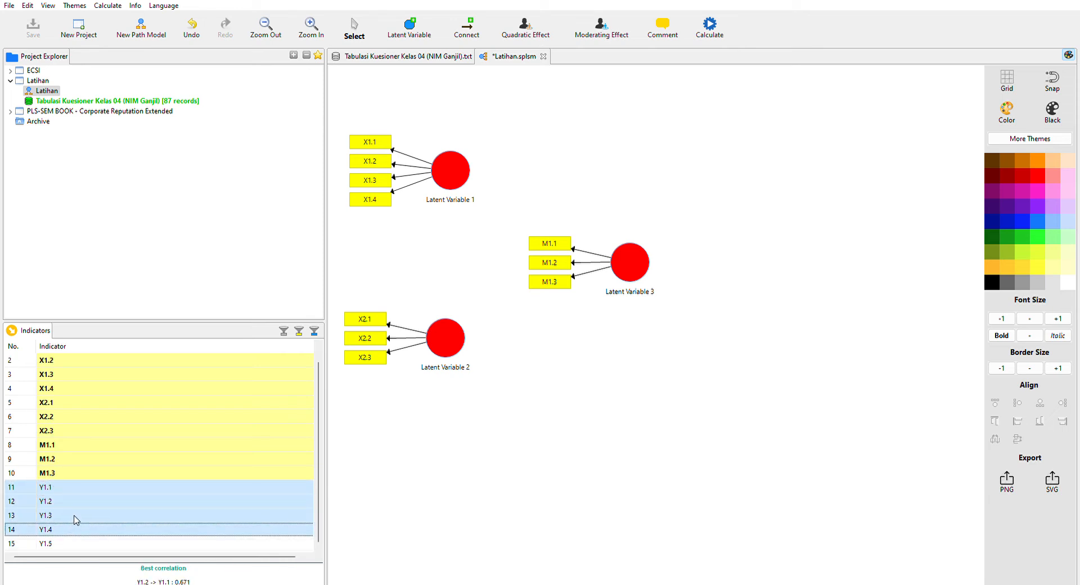
left_click(71, 542, "shift")
left_click_drag(113, 483, 797, 236)
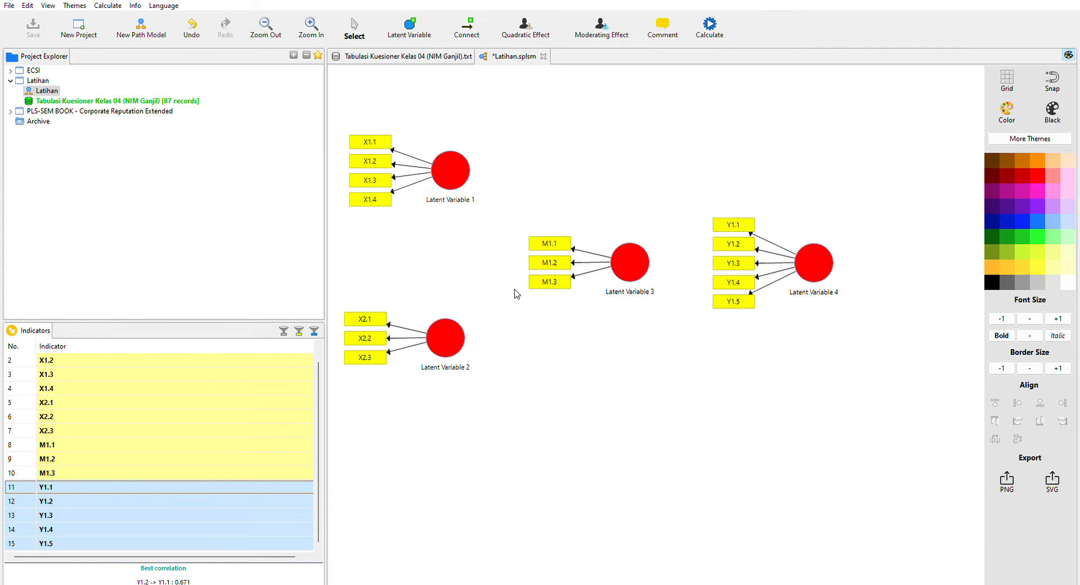
Align the Y1.1 to Y1.5 indicators to the right of their latent variable and move that construct slightly left
left_click(810, 261)
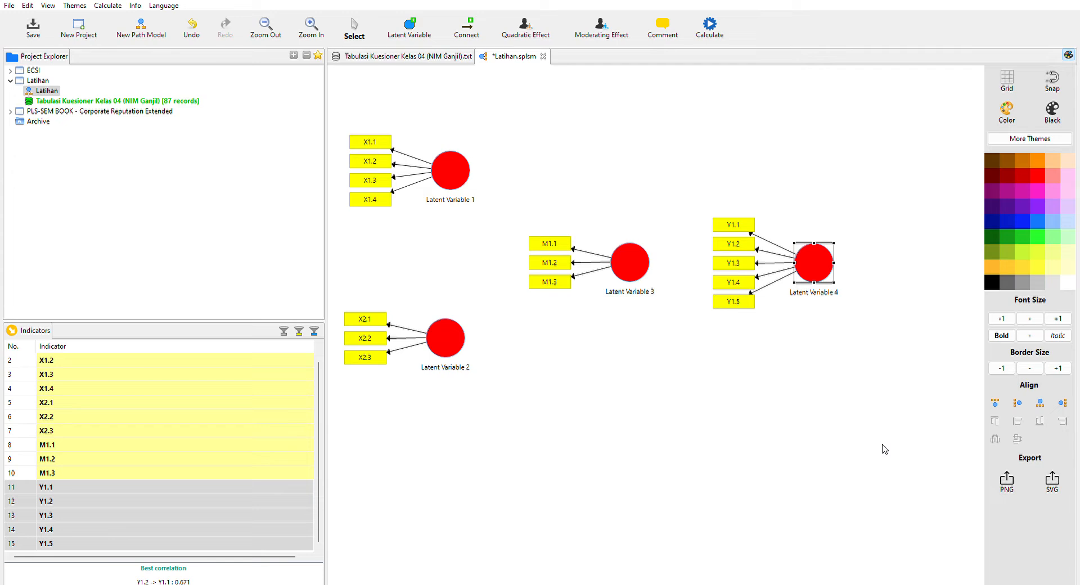
key("alt+r")
left_click_drag(815, 252, 767, 273)
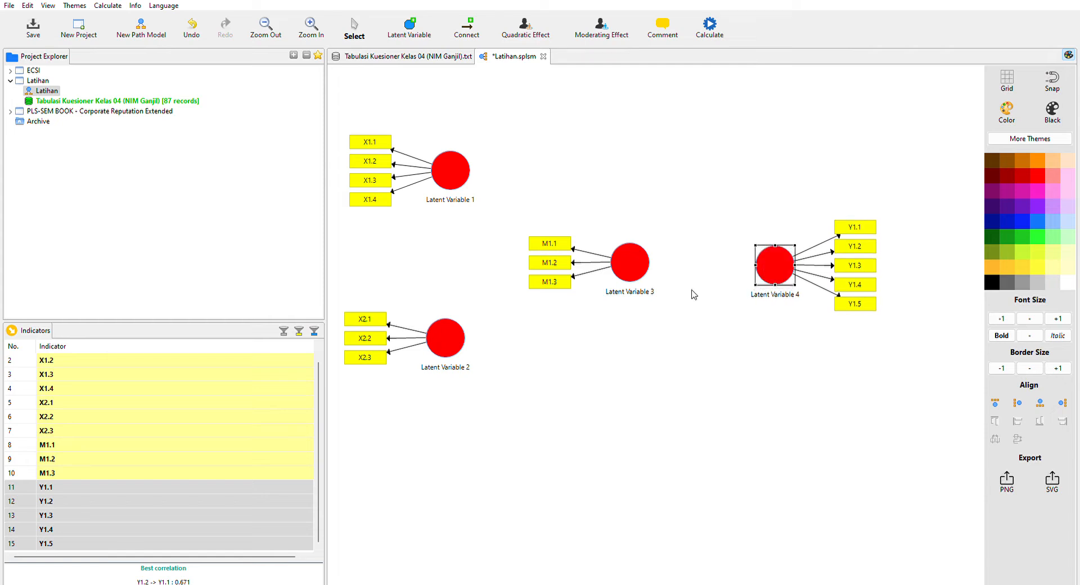
Rename the X1, X2, M1 and Y1 latent variables as Lokasi, Kualitas Pelayanan, Minat Konsumen and Keputusan Pembelian
left_click(458, 163)
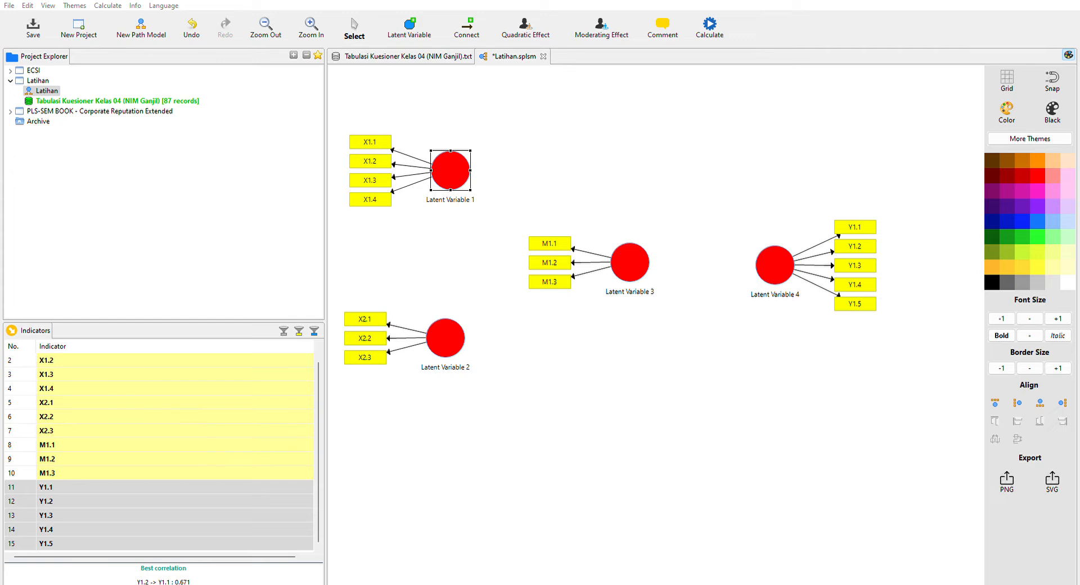
left_click(624, 340)
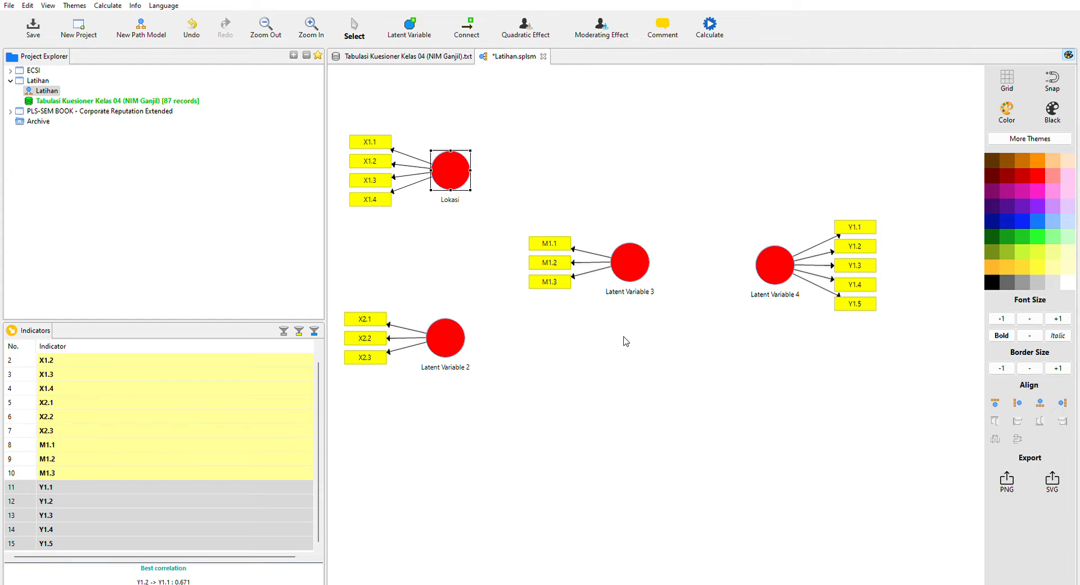
left_click(442, 332)
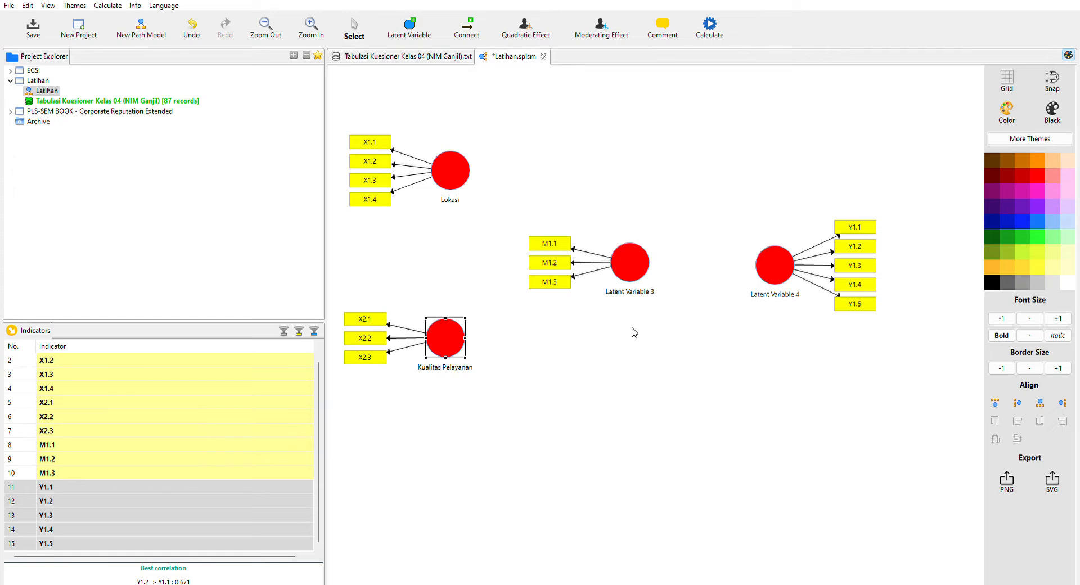
left_click(628, 263)
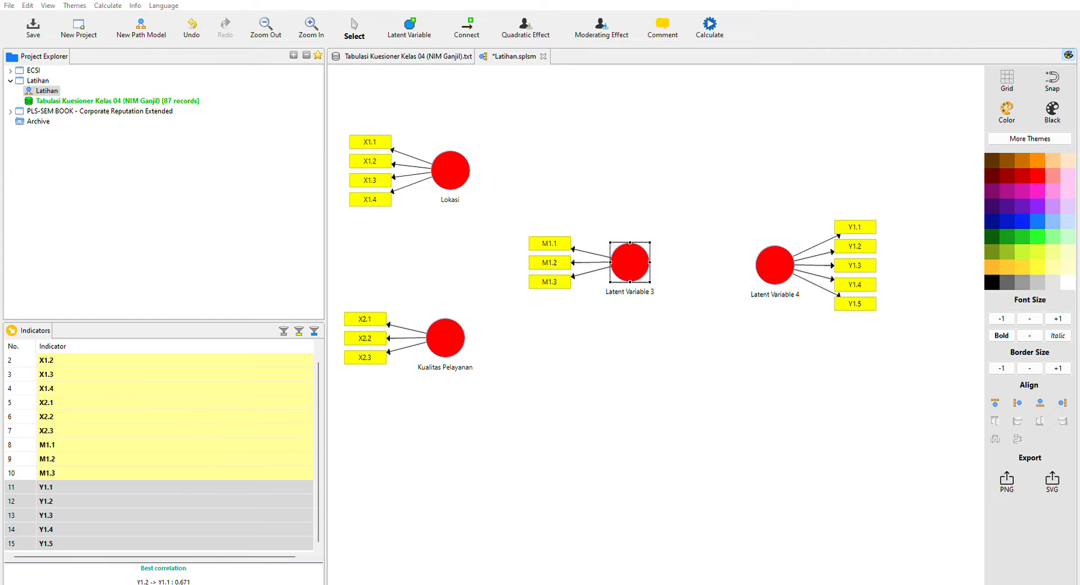
left_click(625, 337)
left_click(778, 257)
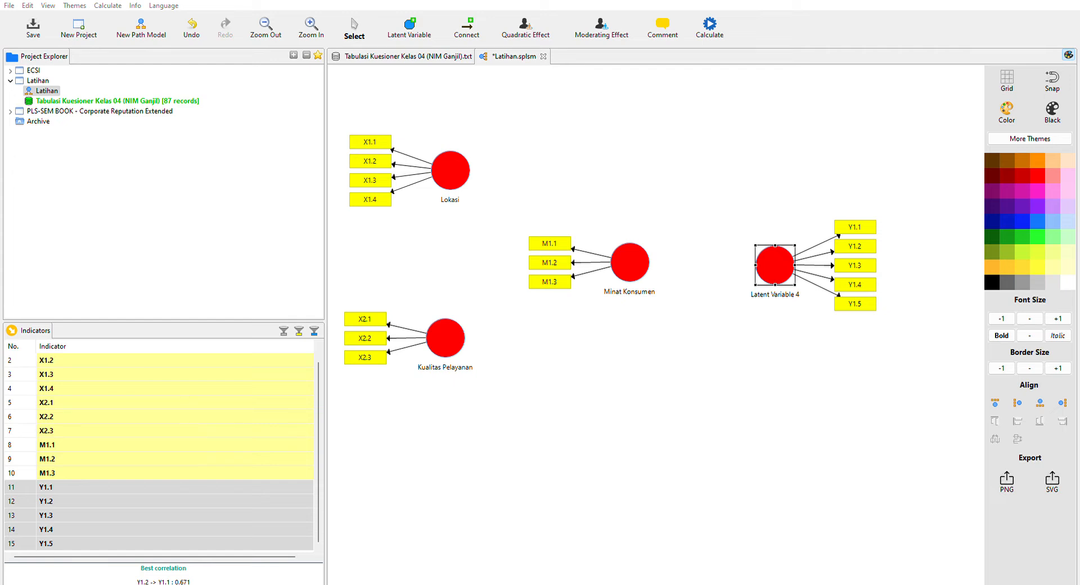
left_click(620, 334)
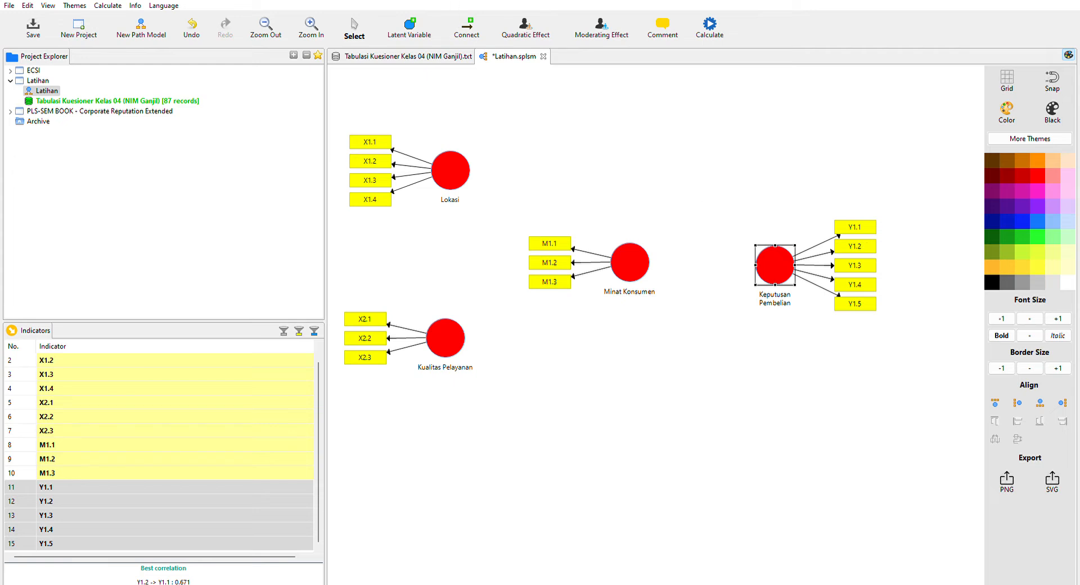
Connect Lokasi and Kualitas Pelayanan each to Minat Konsumen and Keputusan Pembelian, and connect Minat Konsumen to Keputusan Pembelian
left_click(468, 22)
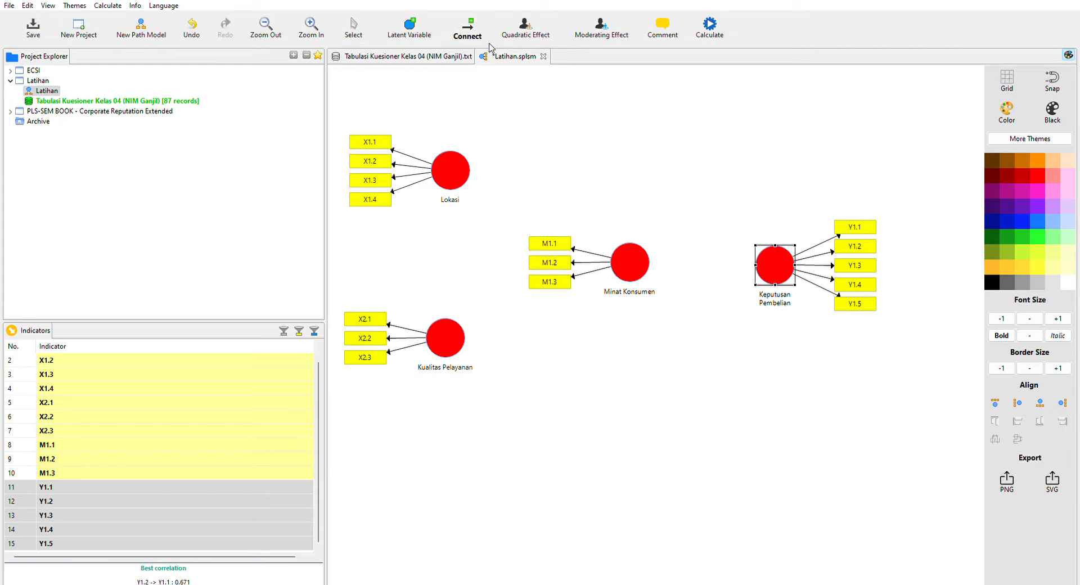
left_click(446, 155)
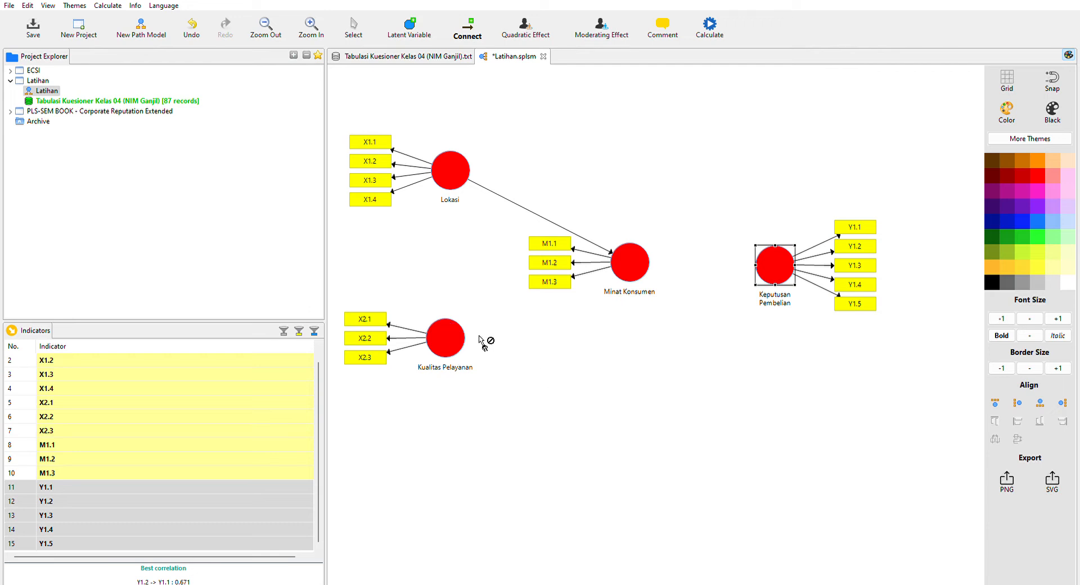
left_click(444, 329)
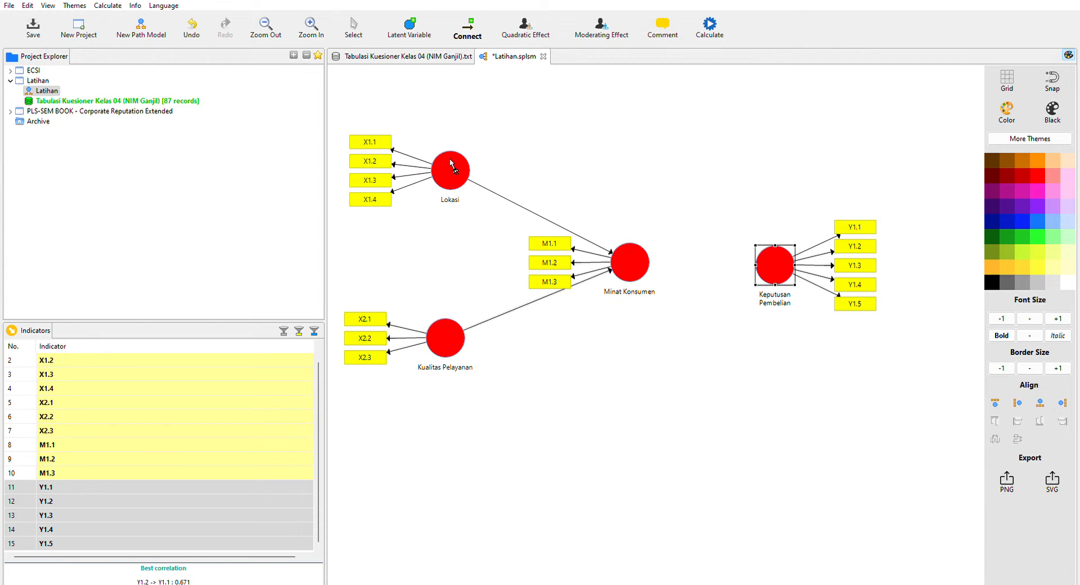
left_click_drag(452, 163, 763, 260)
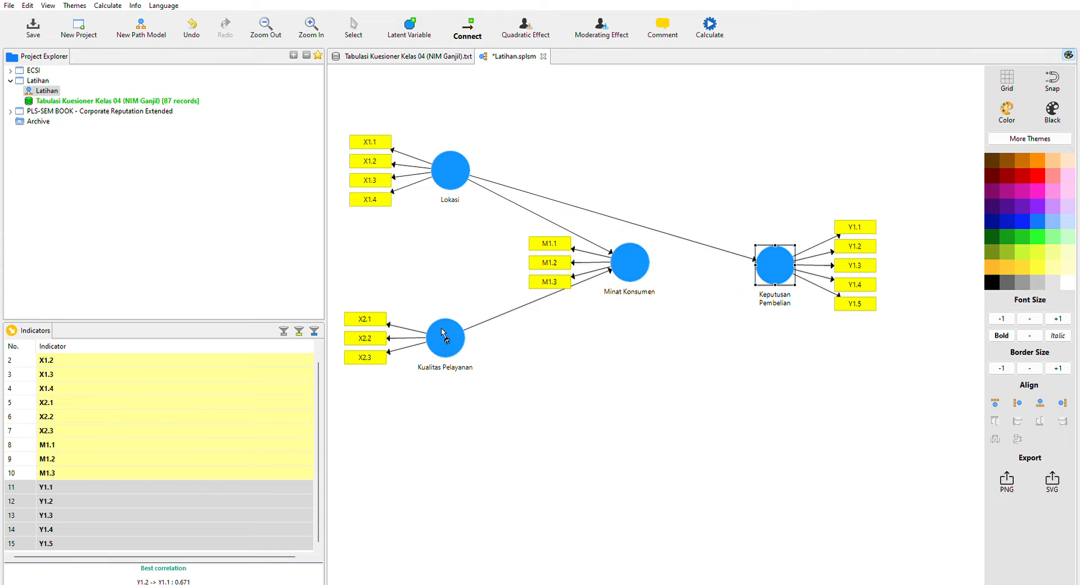
left_click_drag(444, 333, 772, 257)
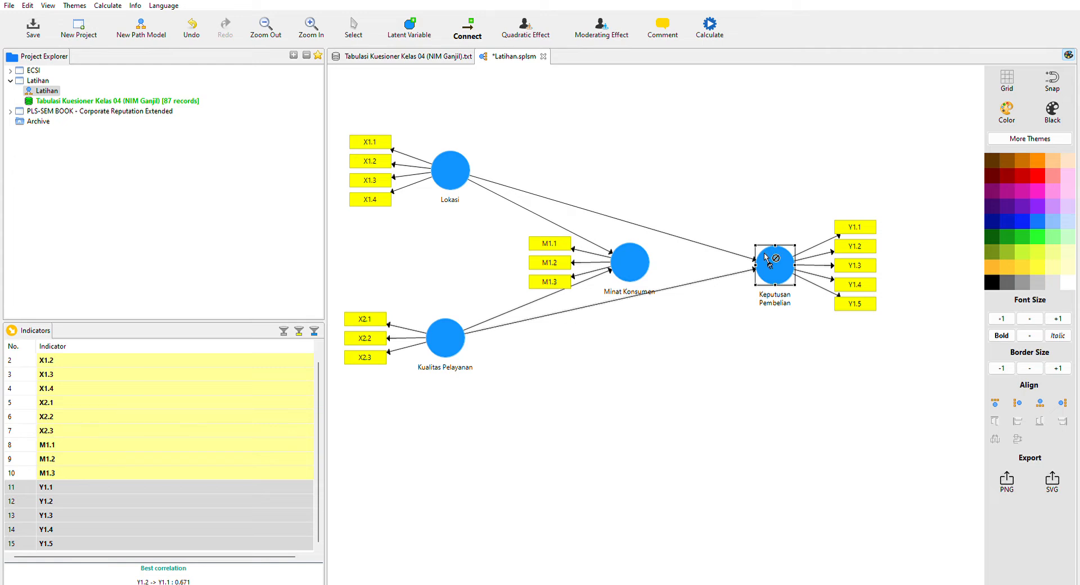
left_click_drag(636, 258, 764, 252)
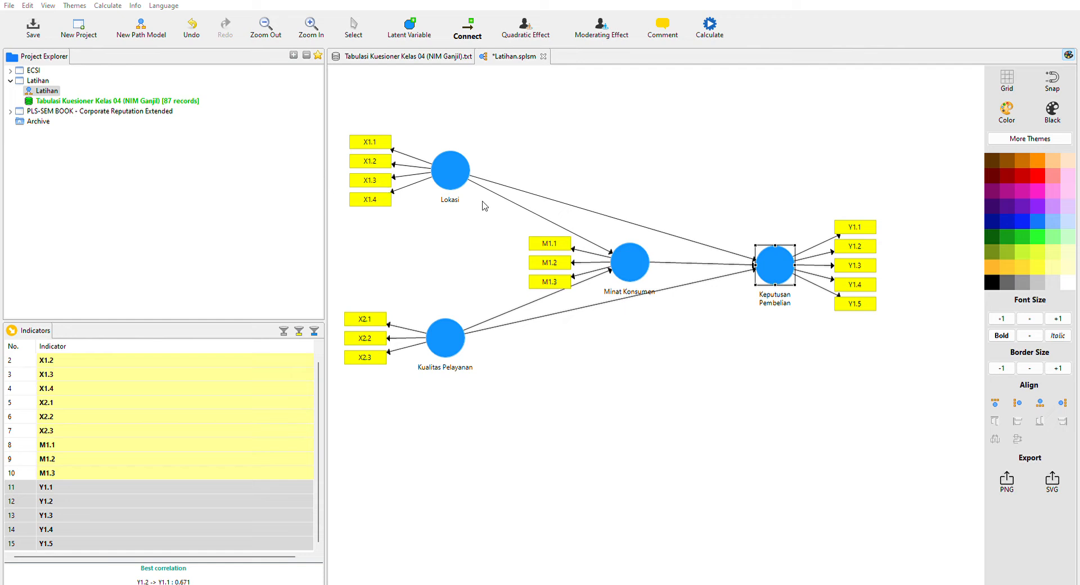
Run the PLS Algorithm on the model and widen the construct name column in the path coefficients matrix
left_click(815, 382)
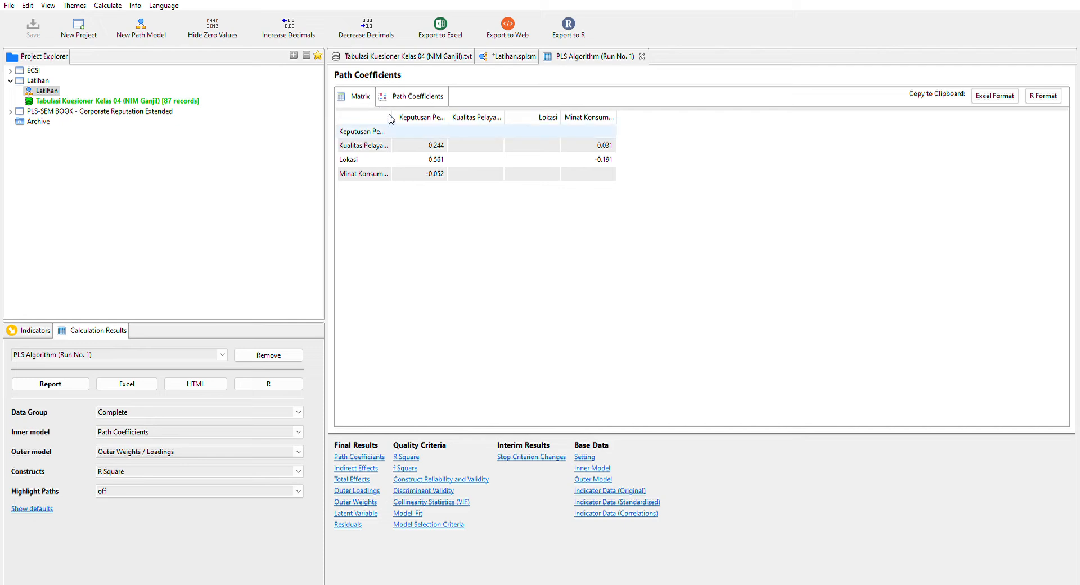
left_click_drag(392, 117, 451, 124)
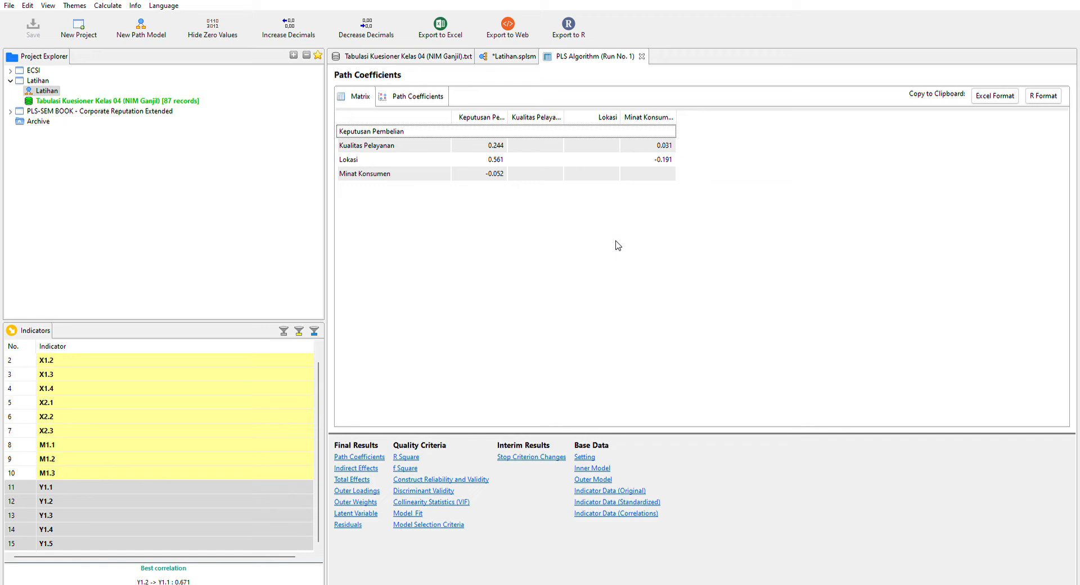
Examine the Construct Reliability and Validity matrix with full construct names shown, comparing it with the path model's loadings
left_click(417, 478)
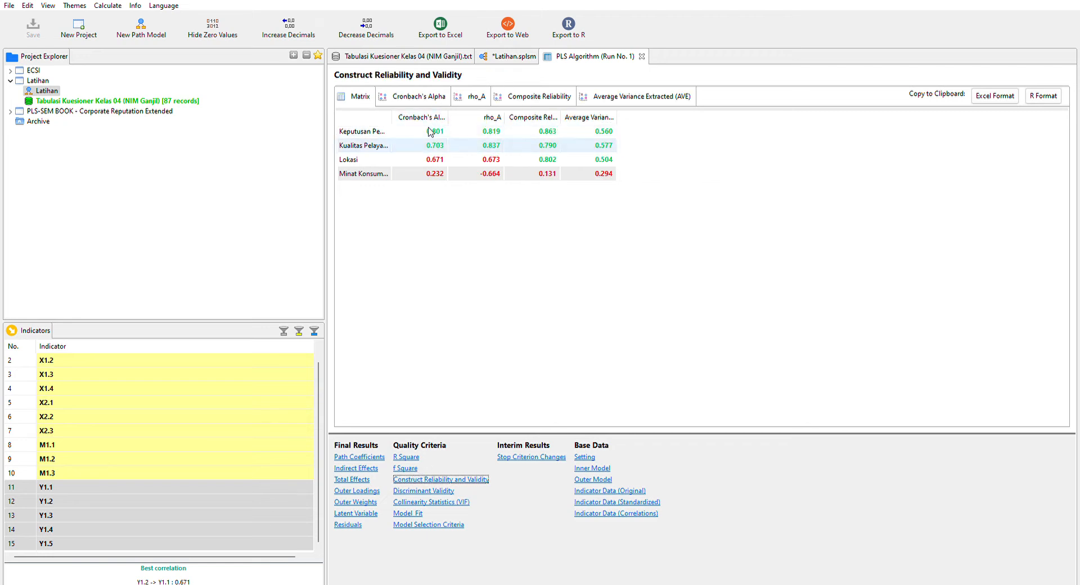
double_click(394, 116)
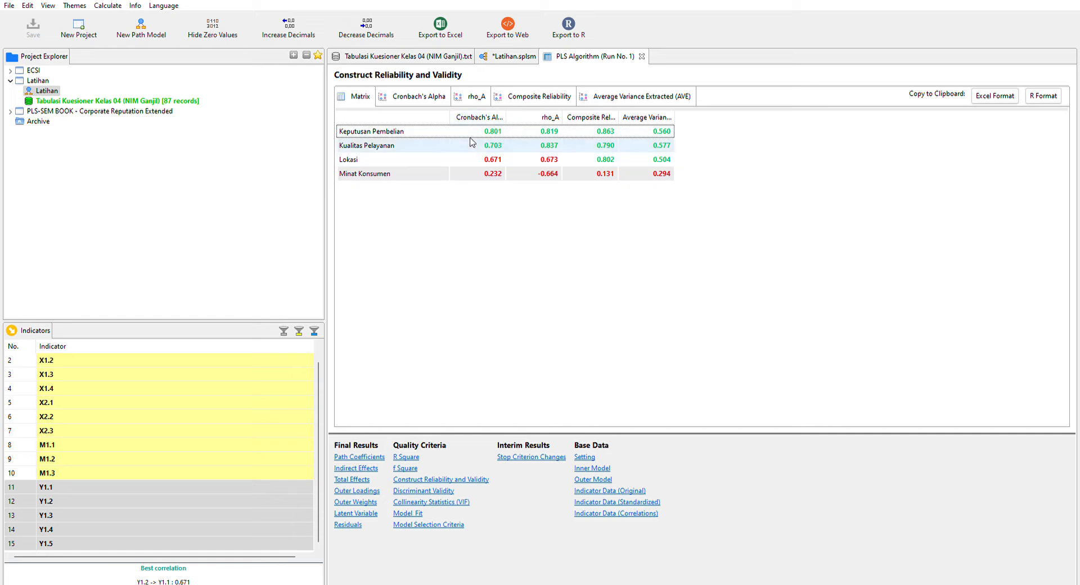
left_click(504, 57)
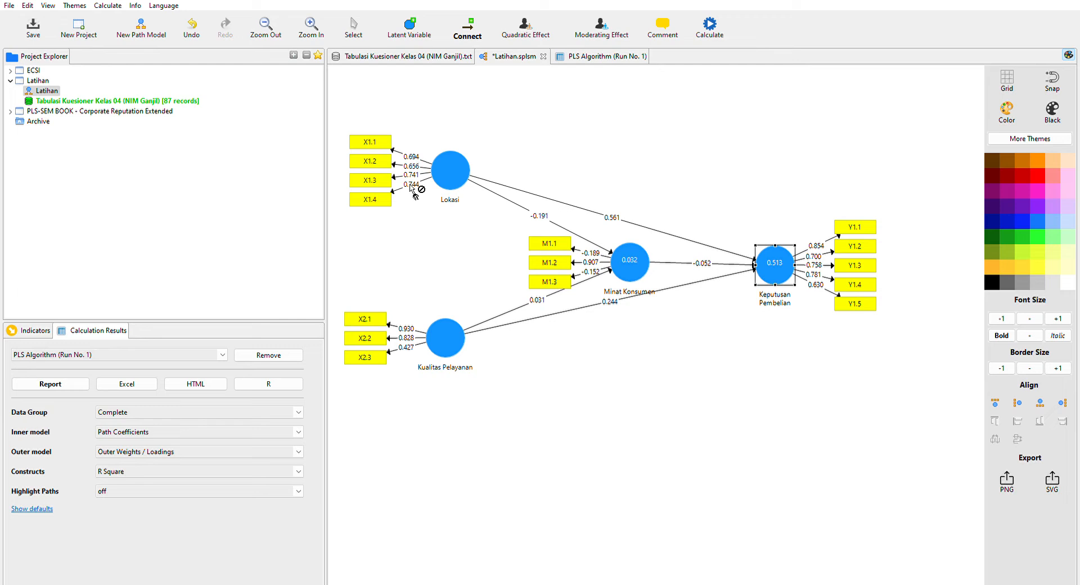
left_click(607, 56)
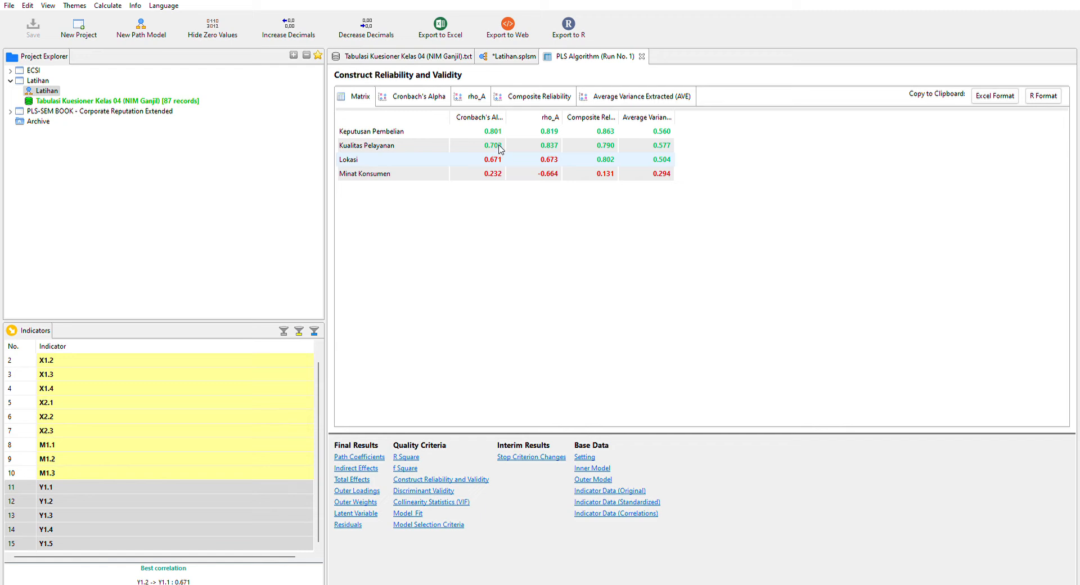
Examine the Outer Loadings matrix against the path model and sort the matrix by the Keputusan Pembelian column
left_click(377, 491)
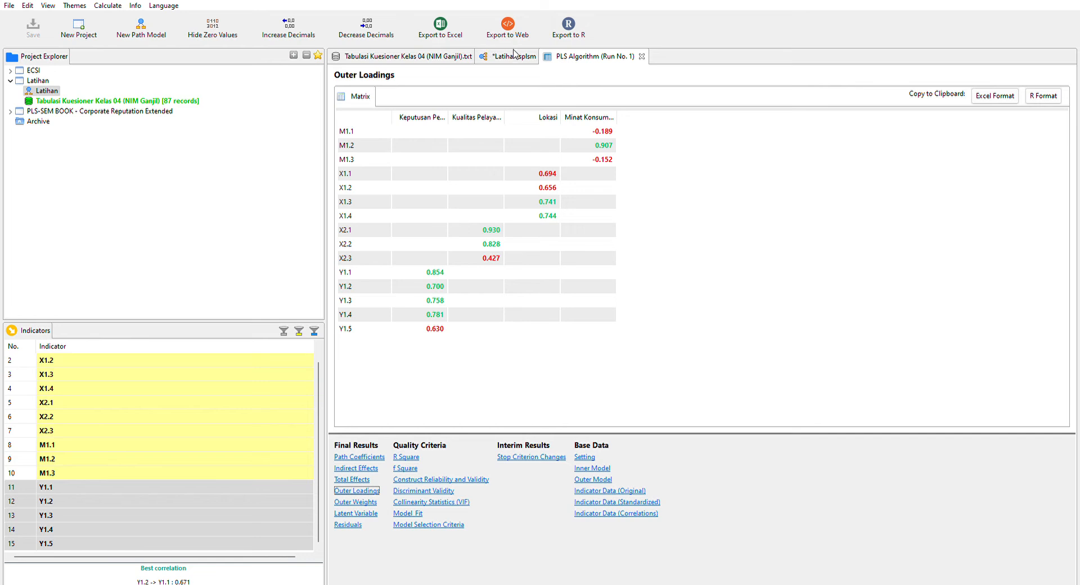
left_click(492, 56)
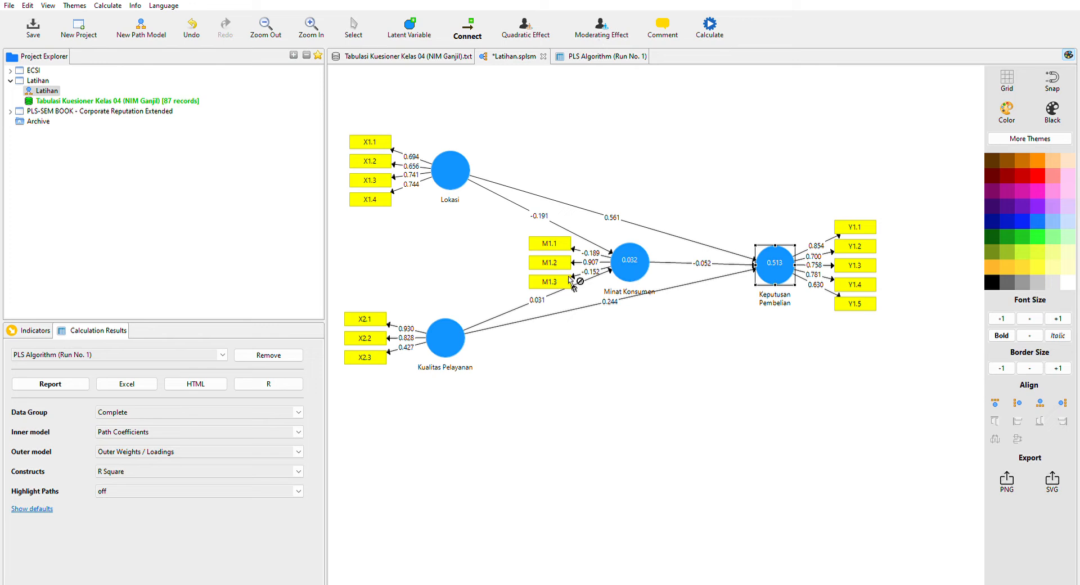
left_click(639, 56)
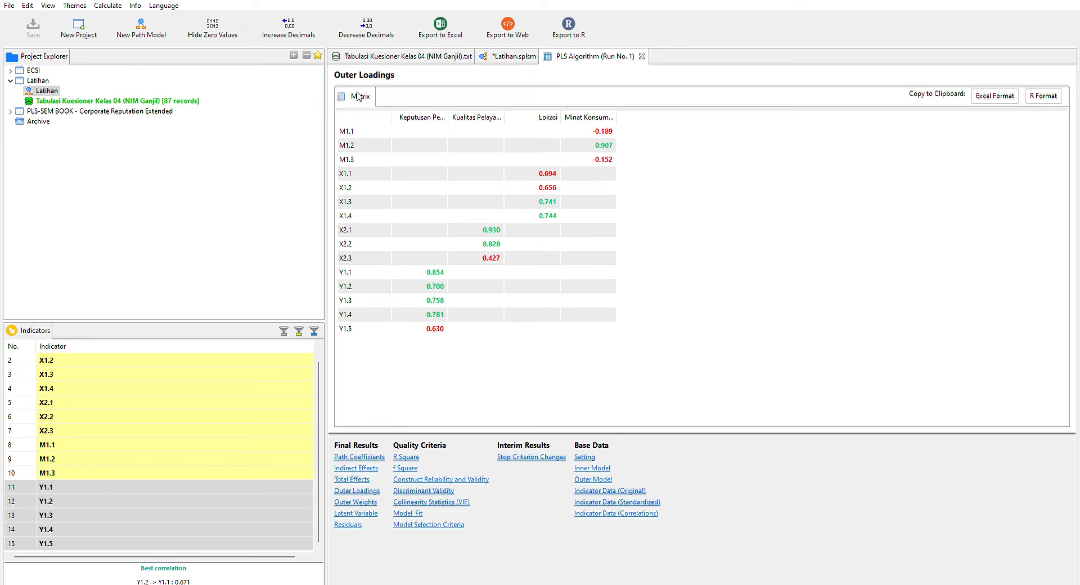
left_click(506, 56)
left_click(607, 56)
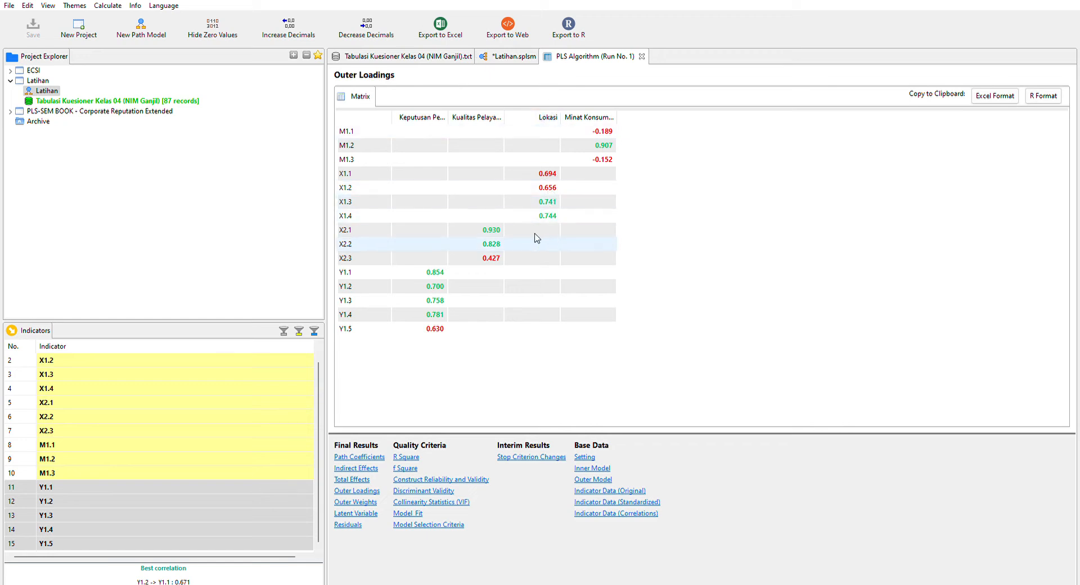
left_click(429, 116)
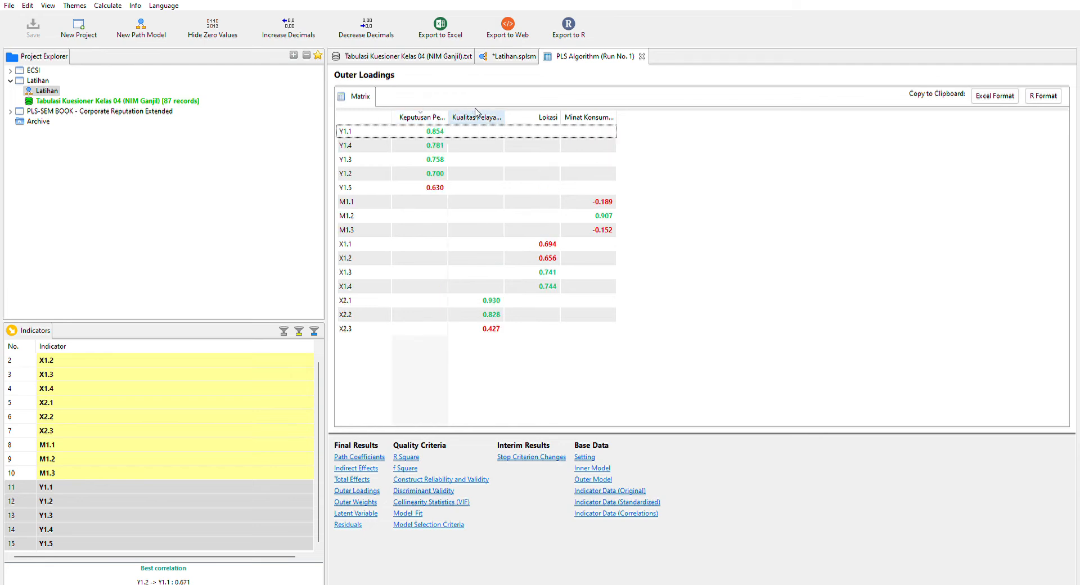
Recheck the sorted Outer Loadings against the path model and single out the M1.1 row of Minat Konsumen
left_click(475, 113)
left_click(422, 114)
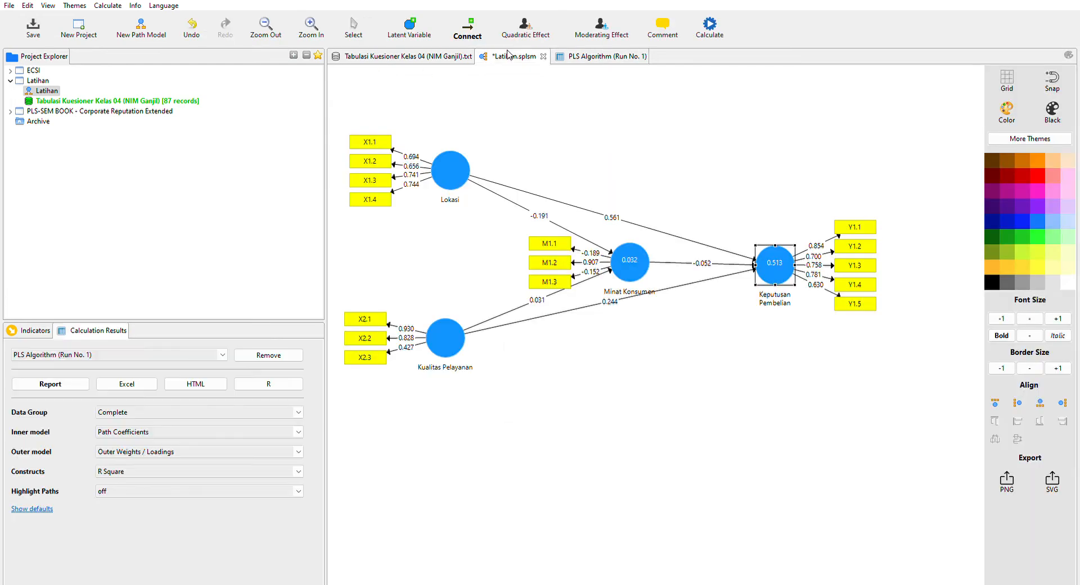
left_click(509, 55)
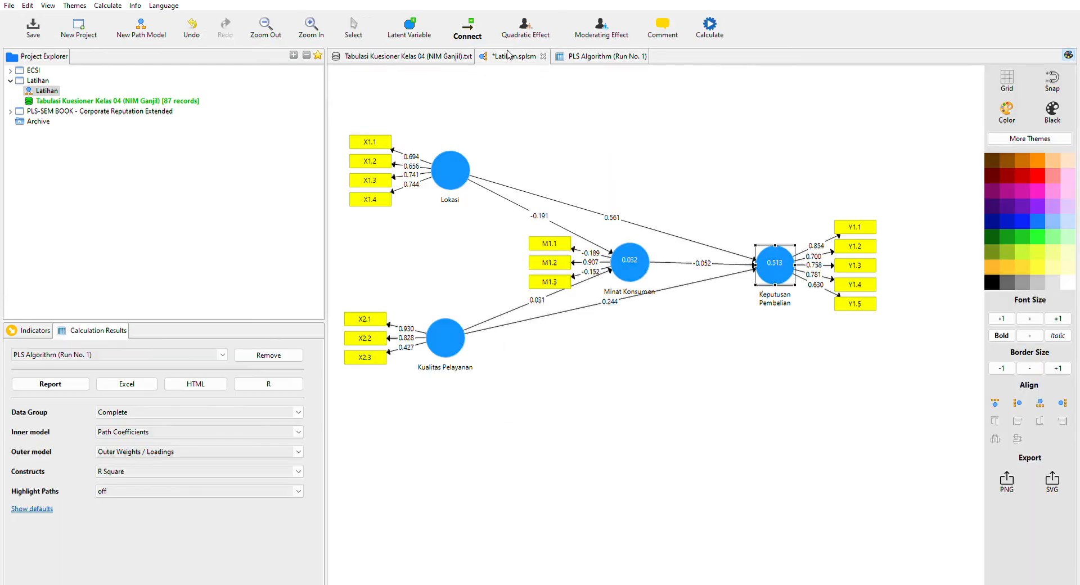
left_click(580, 55)
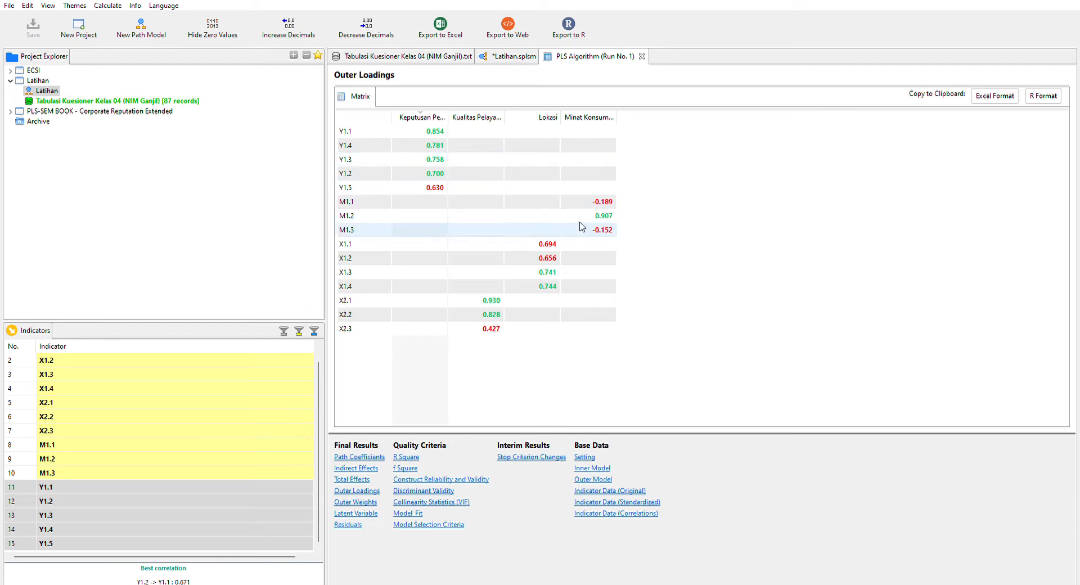
left_click(602, 197)
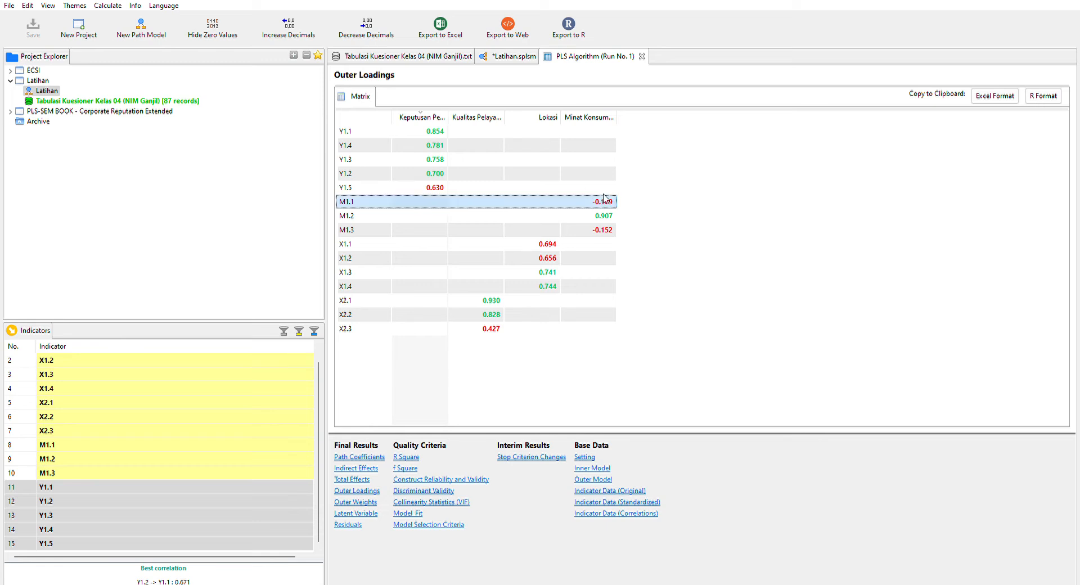
Delete indicators M1.1 and M1.3 of Minat Konsumen and X2.3 of Kualitas Pelayanan from the path model, and rerun the PLS Algorithm
left_click(512, 52)
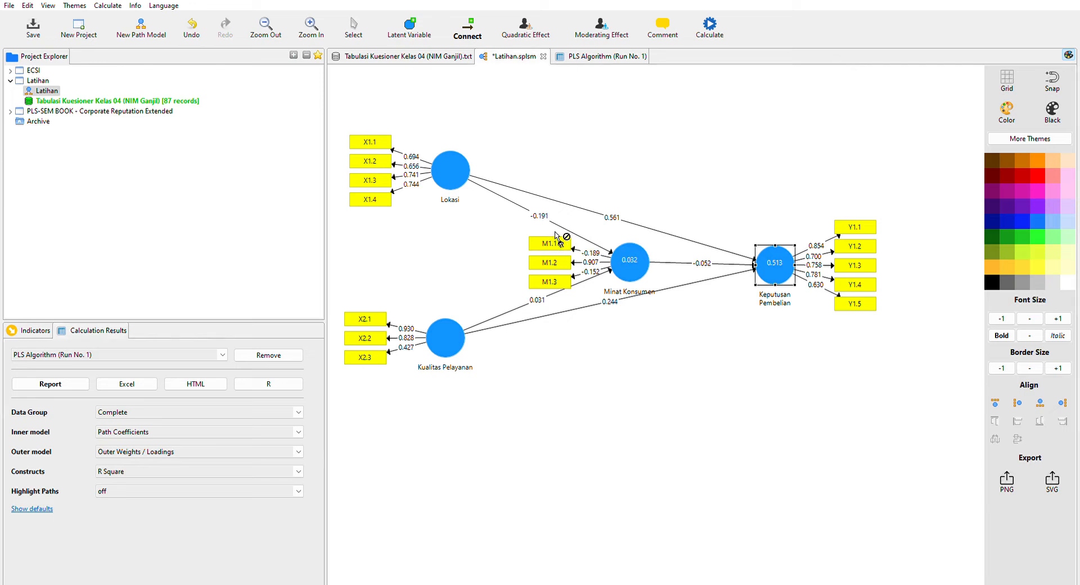
left_click(352, 26)
left_click(558, 239)
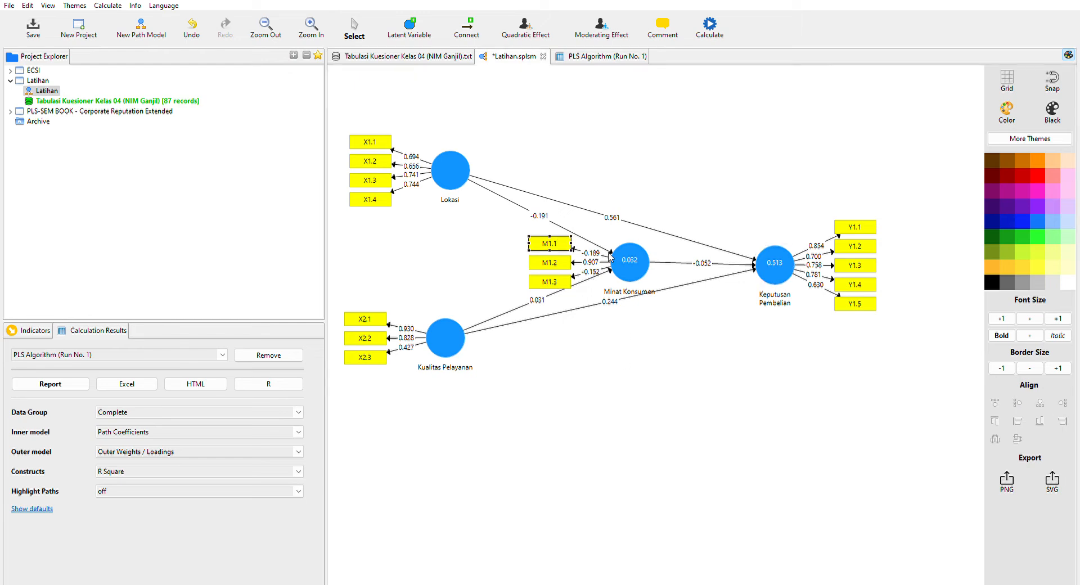
key("Delete")
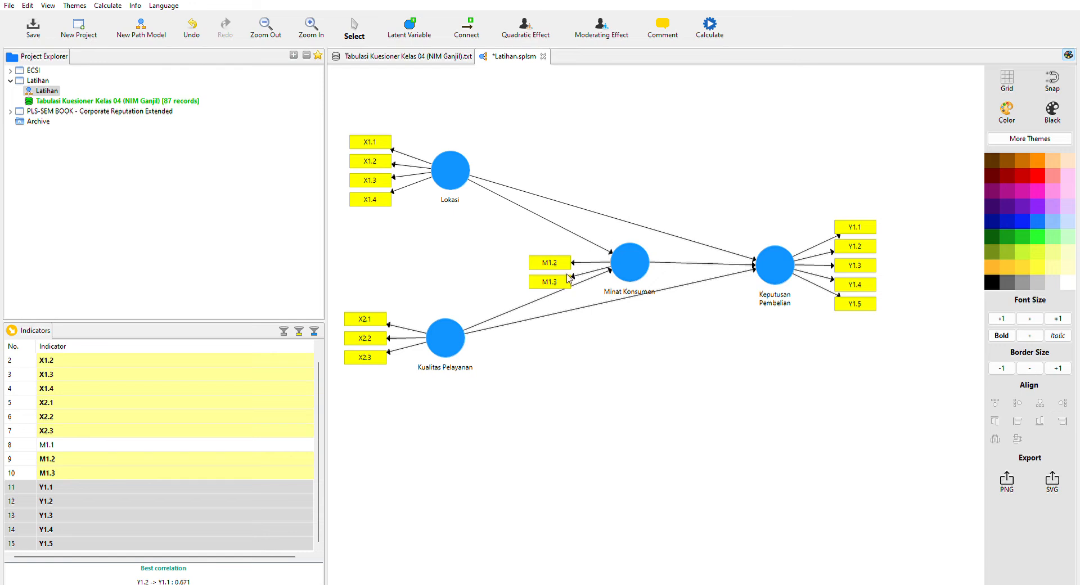
left_click(550, 274)
key("Delete")
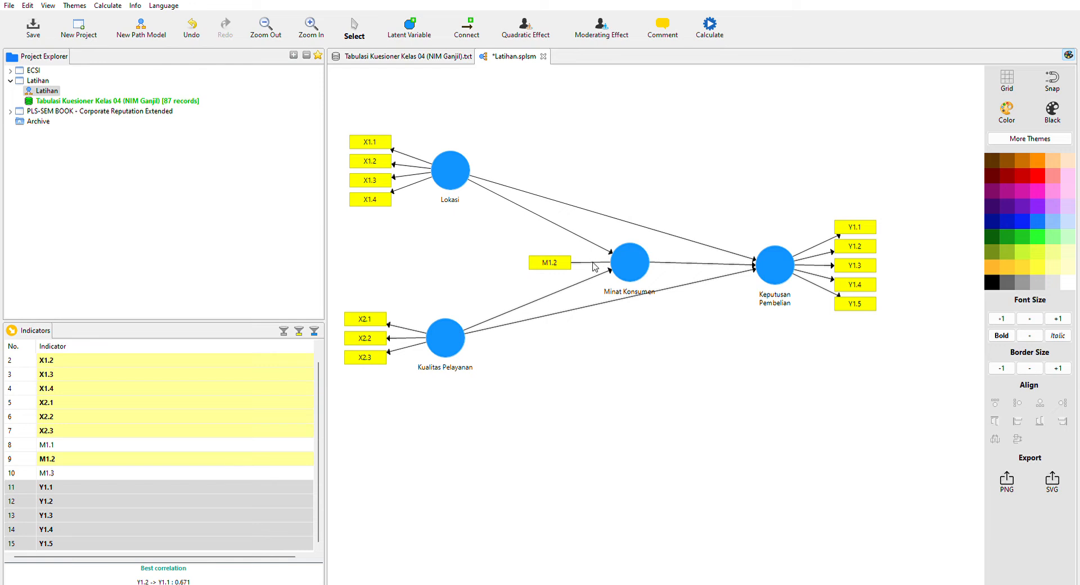
left_click(371, 352)
key("Delete")
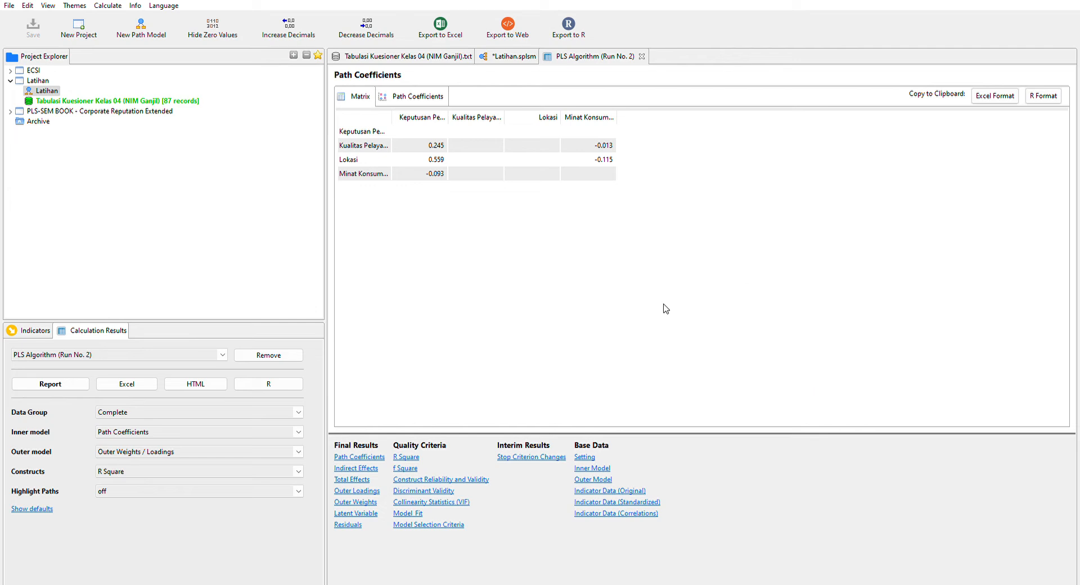
Examine the rerun's Outer Loadings, and its Construct Reliability and Validity matrix with full construct and criterion names shown
left_click(371, 488)
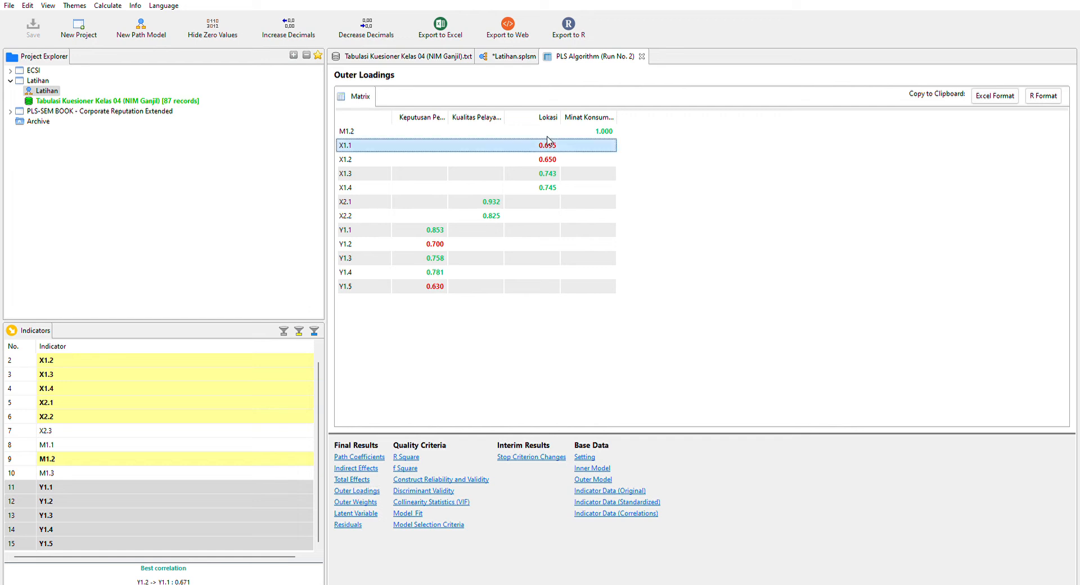
left_click(438, 259)
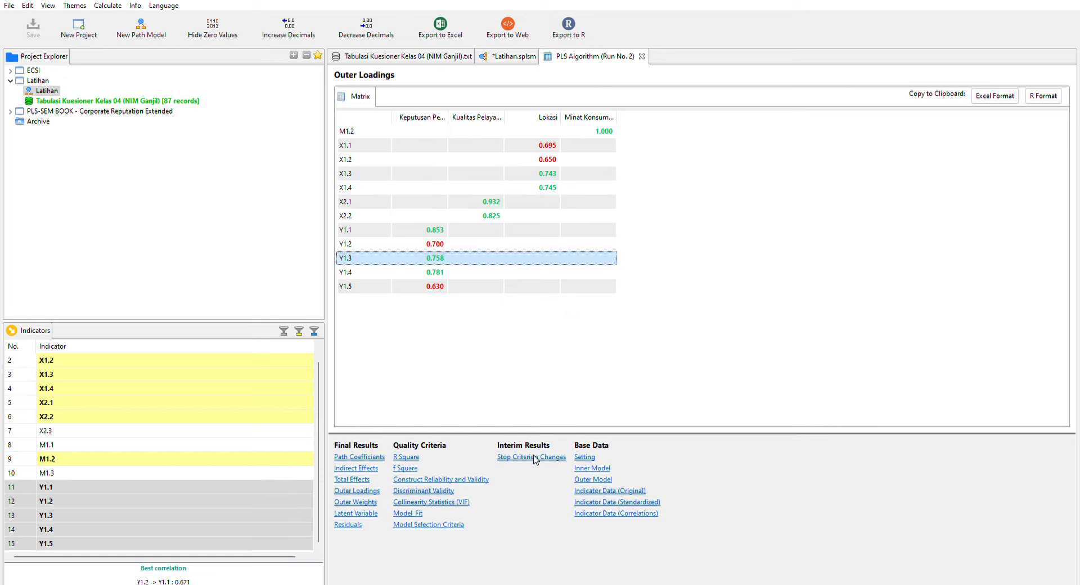
left_click(425, 478)
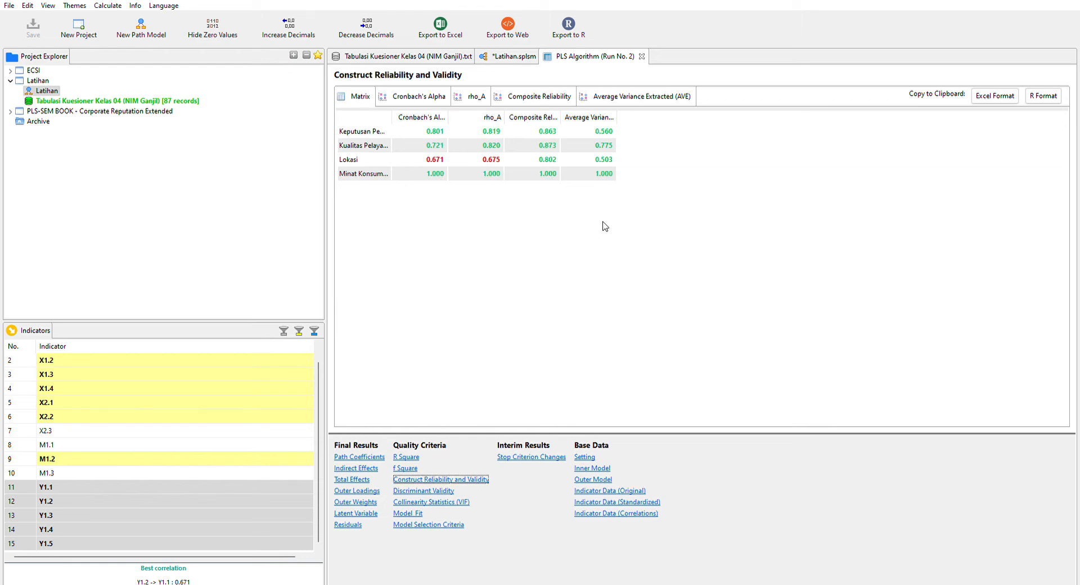
left_click_drag(391, 116, 827, 113)
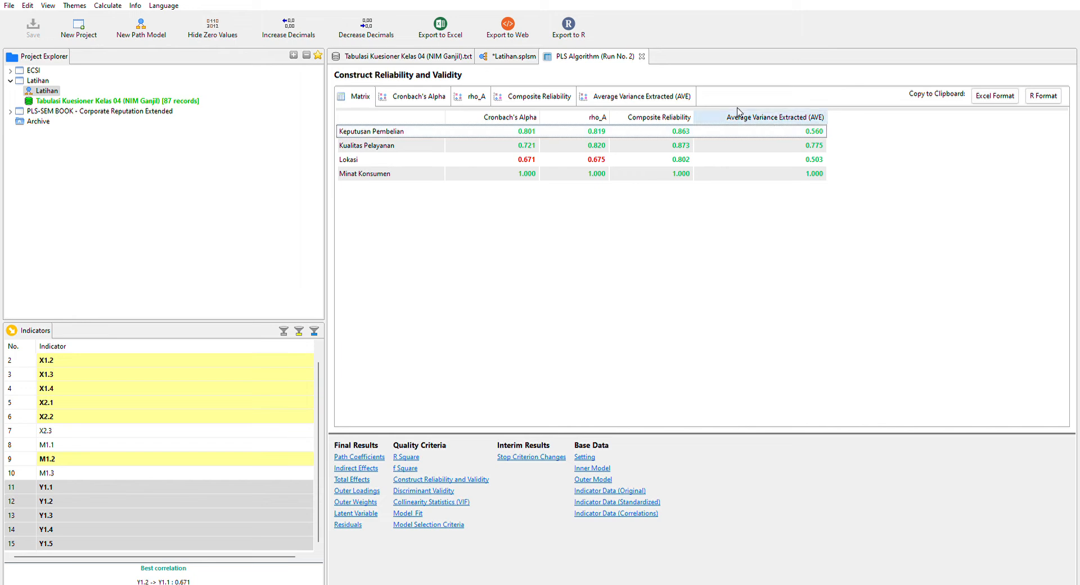
left_click(824, 129)
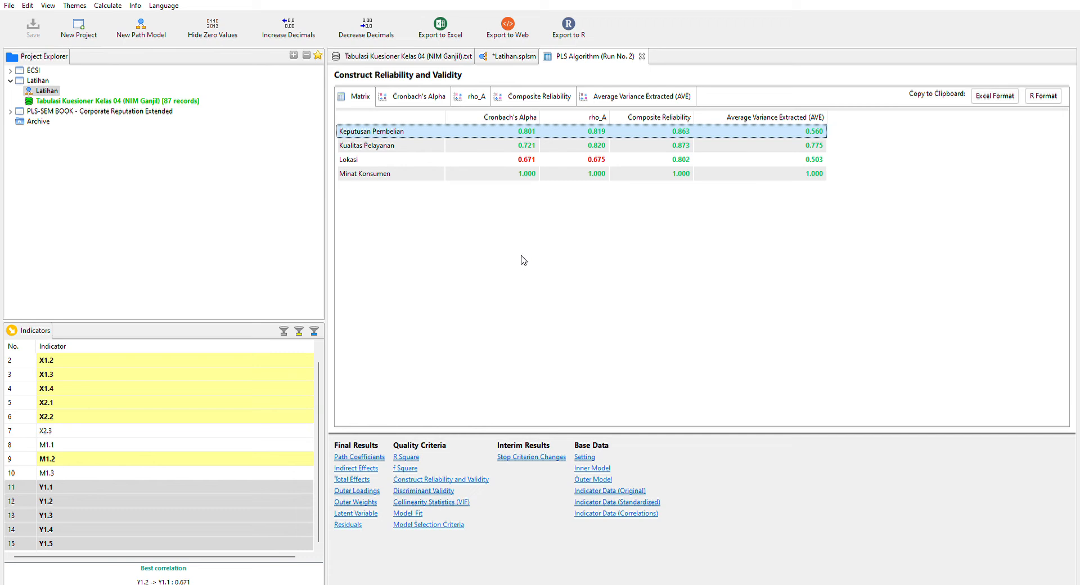
Review the recalculated loadings on the path model and run Bootstrapping on the model
left_click(503, 54)
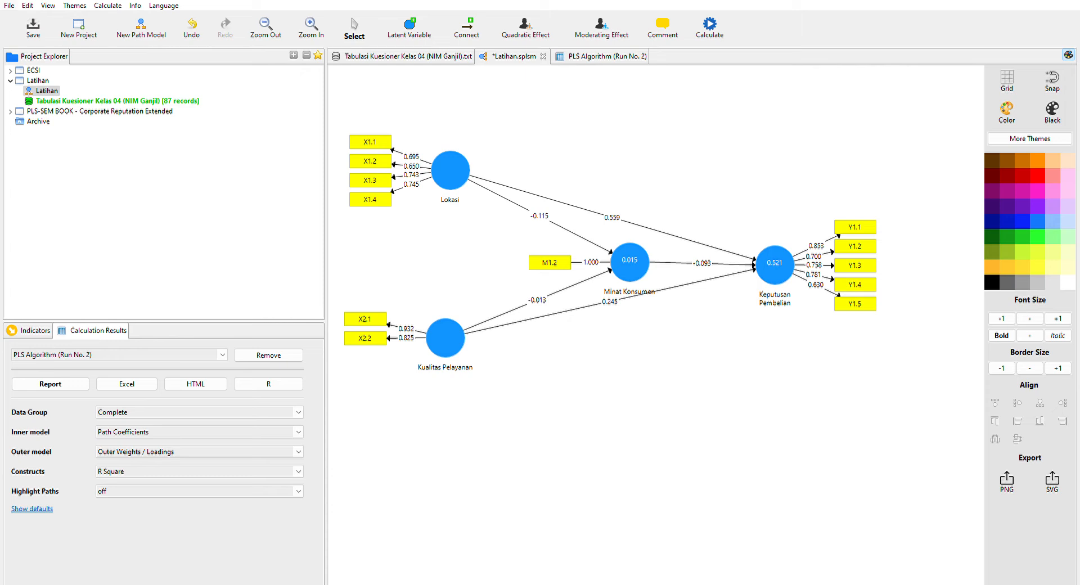
left_click(54, 230)
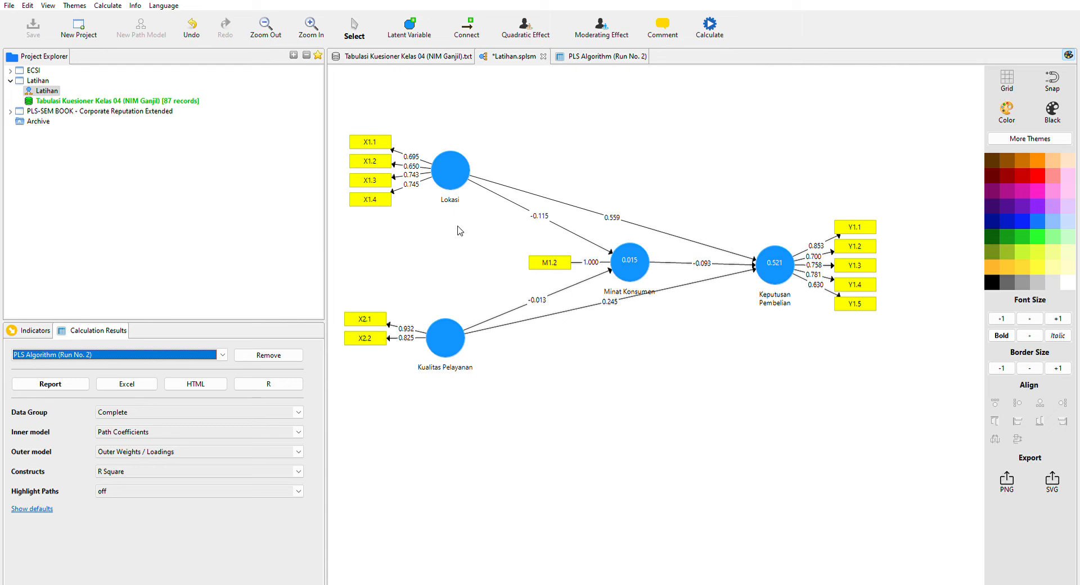
left_click(508, 52)
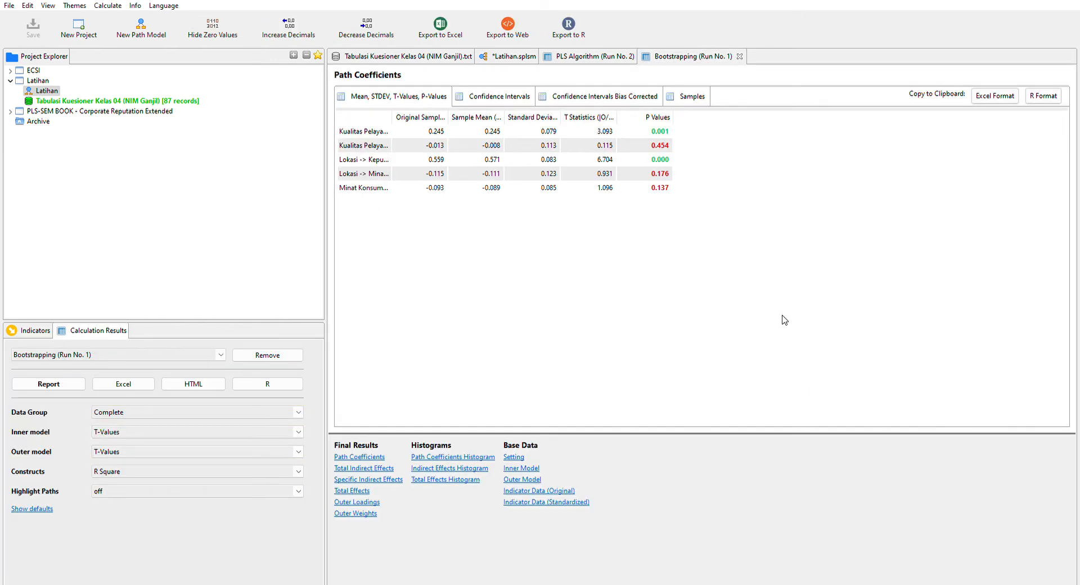
Widen the columns of the bootstrapped Path Coefficients table to show the full path names
left_click_drag(673, 117, 724, 113)
left_click_drag(616, 117, 671, 117)
left_click_drag(560, 116, 584, 115)
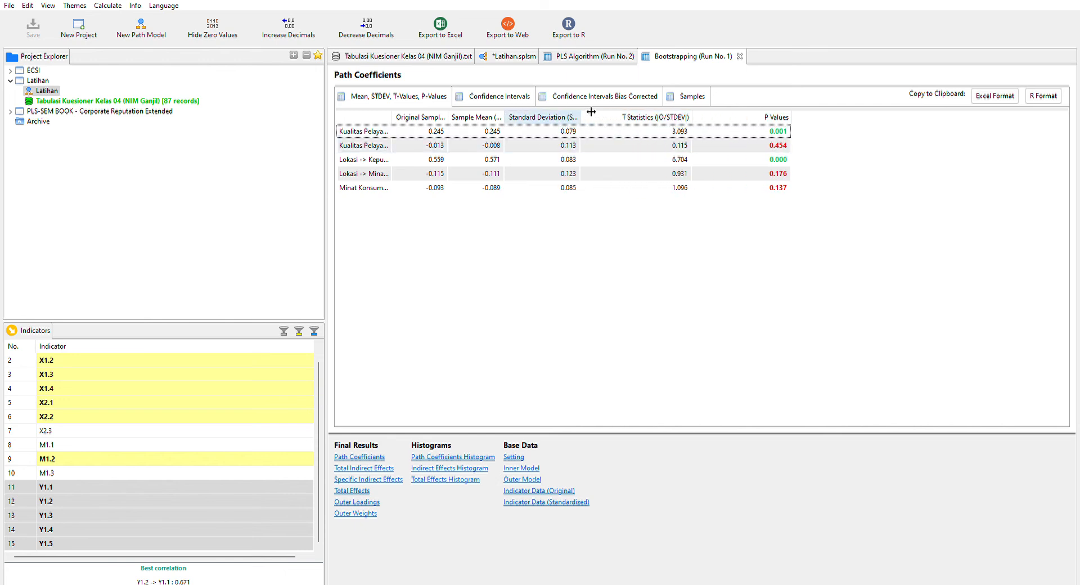
left_click_drag(505, 117, 569, 117)
left_click_drag(448, 115, 489, 116)
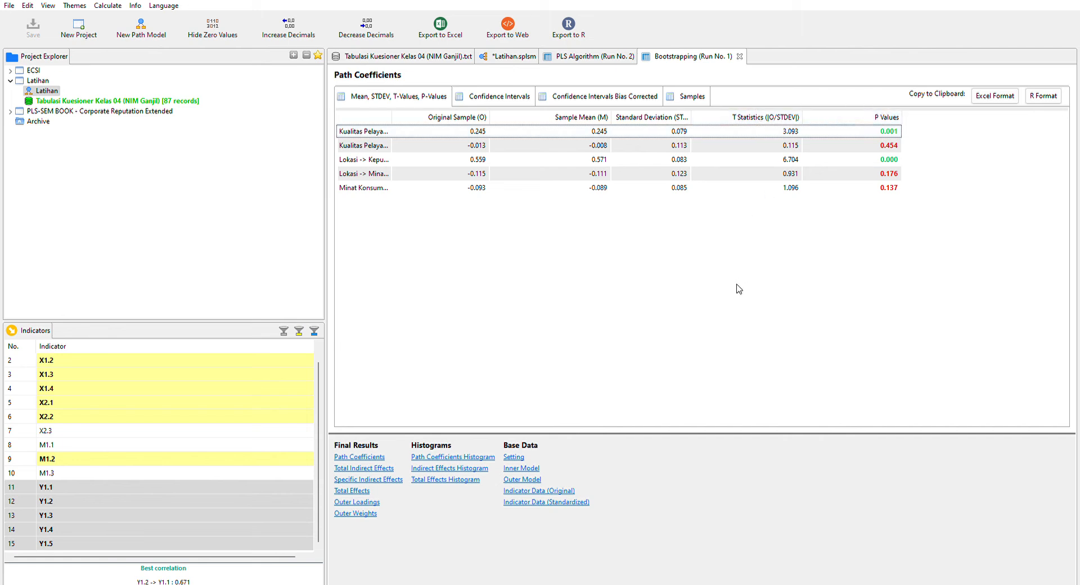
left_click_drag(398, 107, 496, 110)
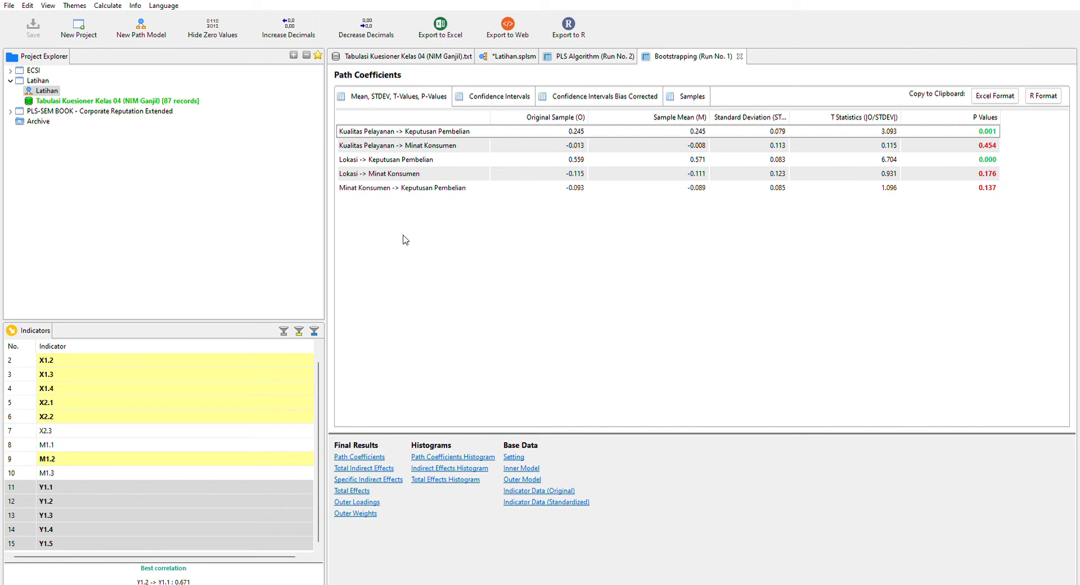
Examine each path in the bootstrapped Path Coefficients table, and view the Specific Indirect Effects with full path names shown
left_click(370, 171)
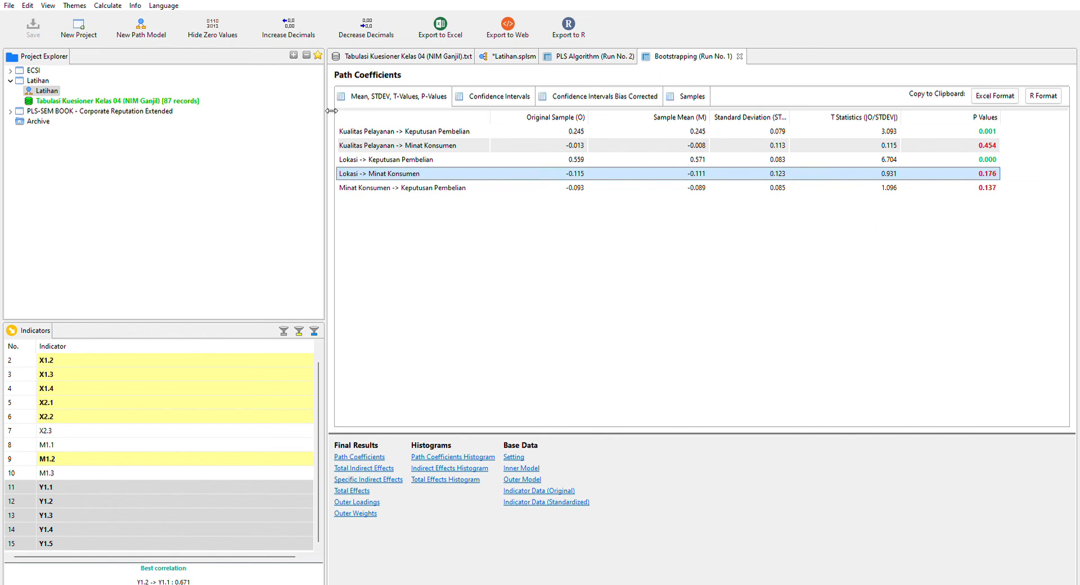
left_click(401, 144)
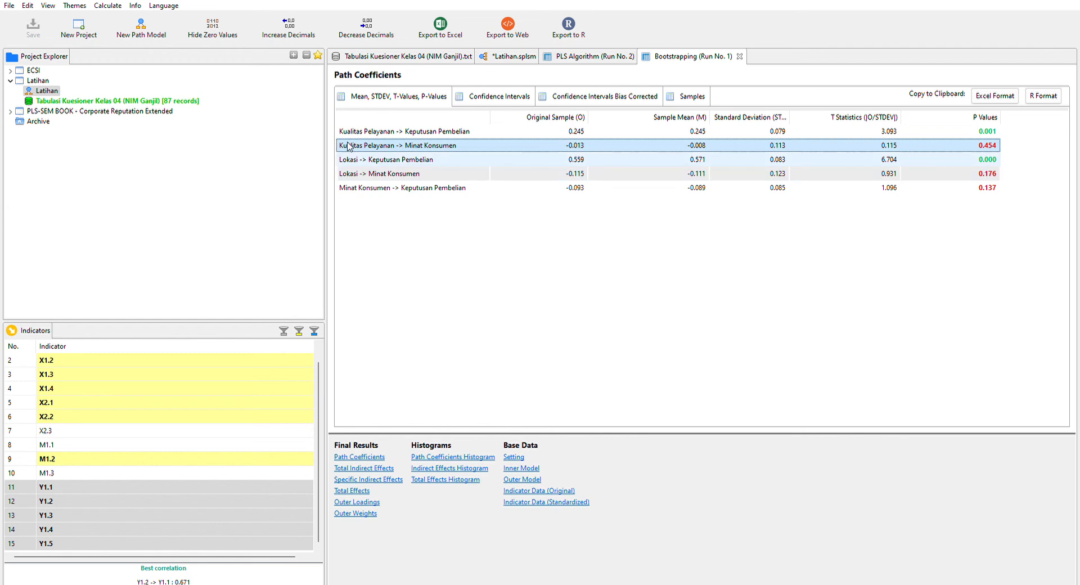
left_click(358, 157)
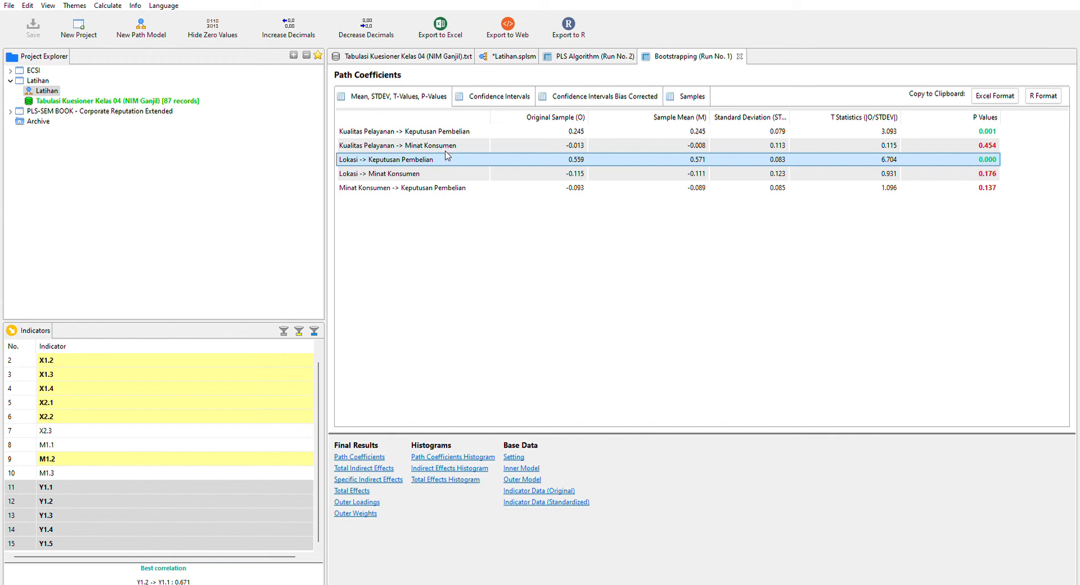
left_click(366, 125)
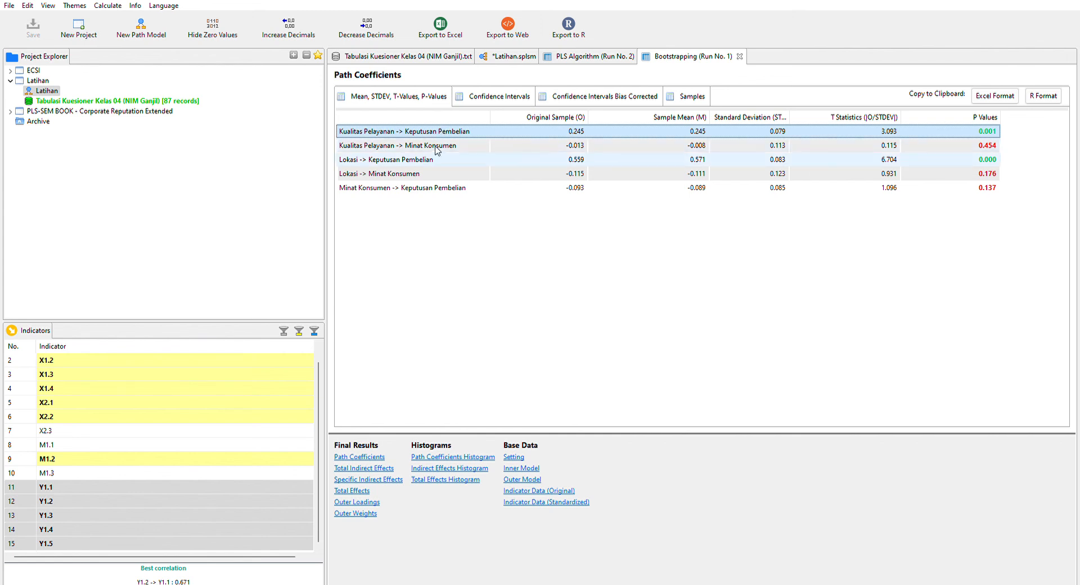
left_click(368, 176)
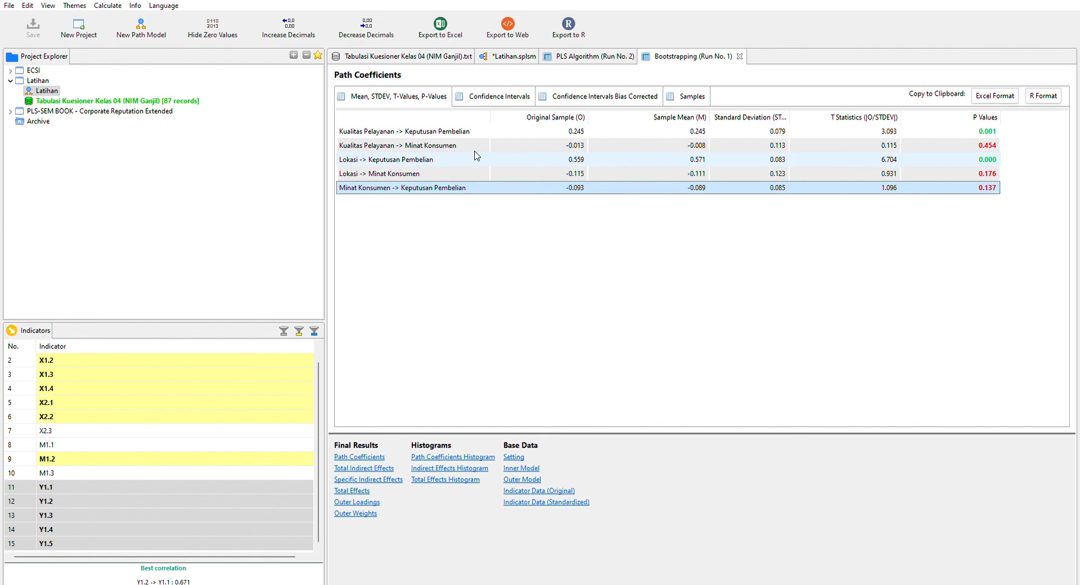
left_click(381, 478)
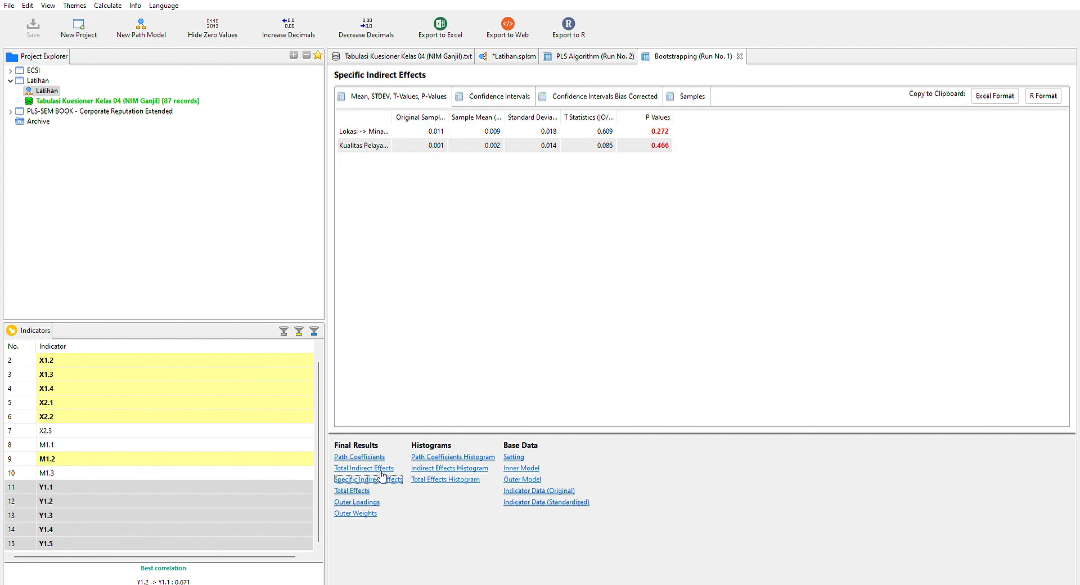
left_click_drag(392, 117, 559, 120)
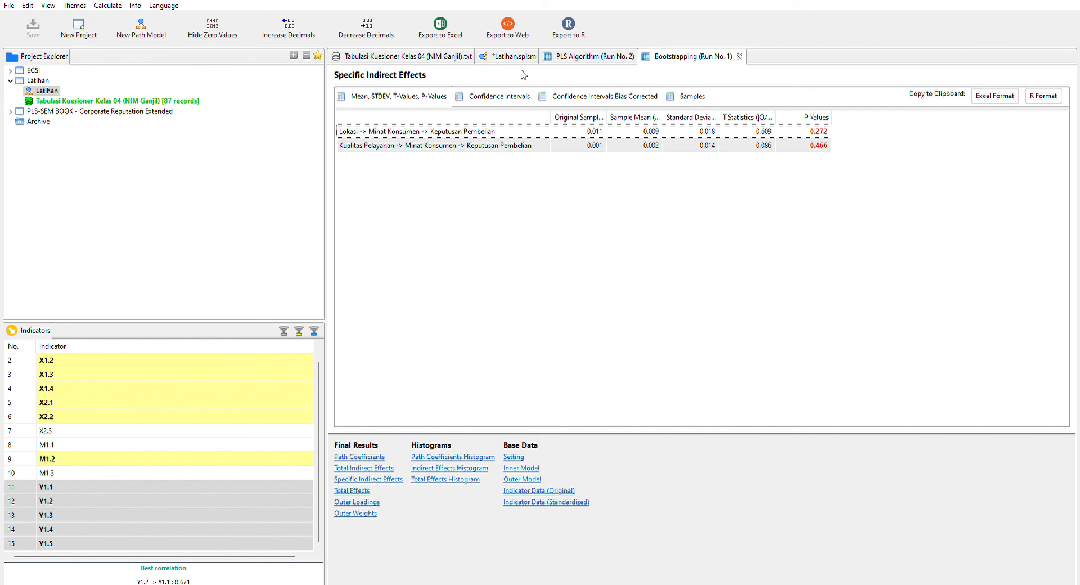
Examine the R Square matrix of PLS Algorithm Run No. 2 for Keputusan Pembelian and Minat Konsumen, with full construct names shown
left_click(595, 55)
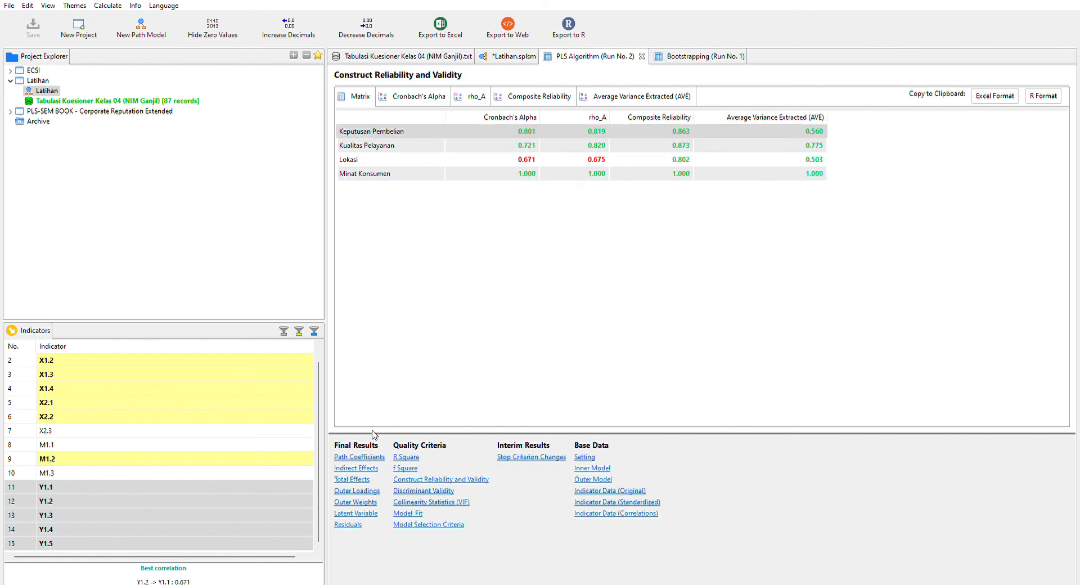
left_click(419, 456)
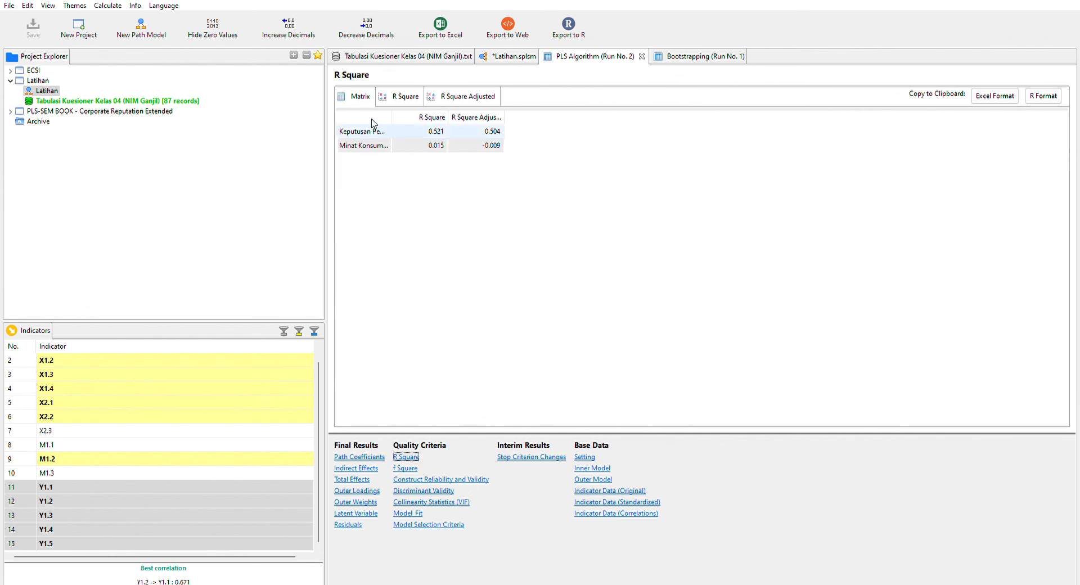
left_click_drag(392, 115, 502, 125)
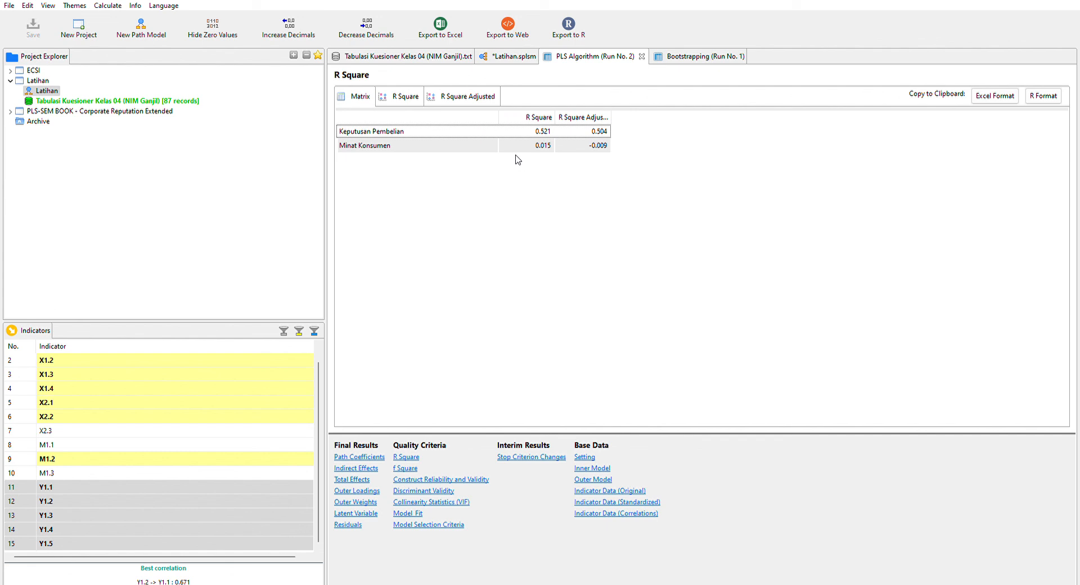
left_click(467, 133)
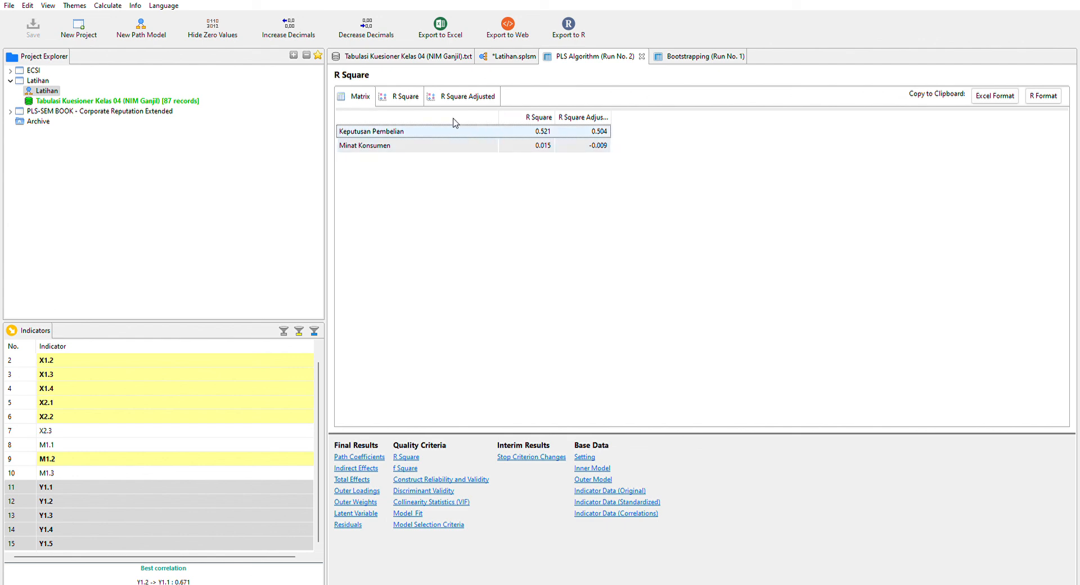
left_click(414, 144)
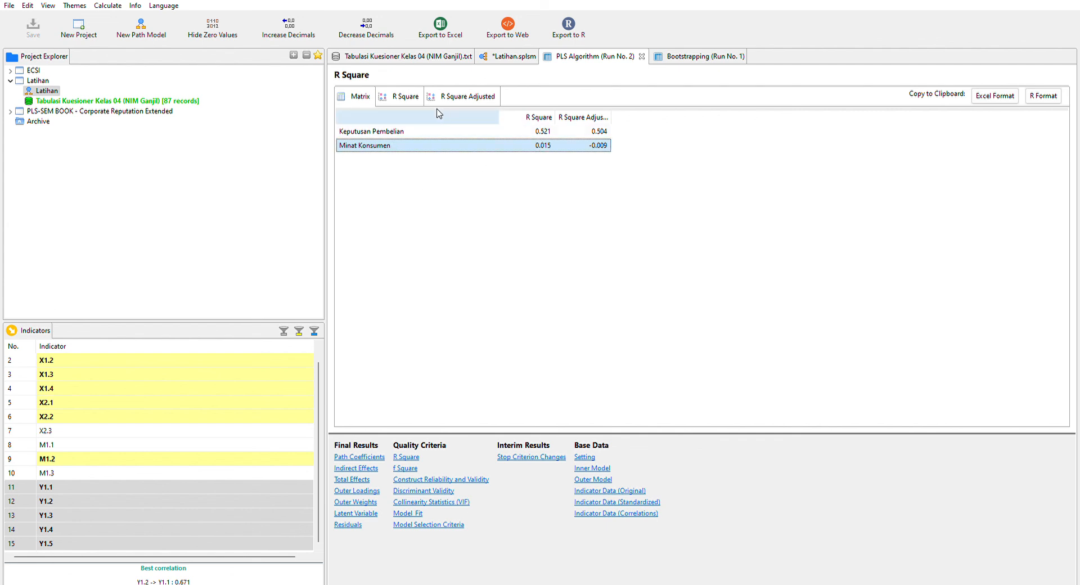
left_click(413, 127)
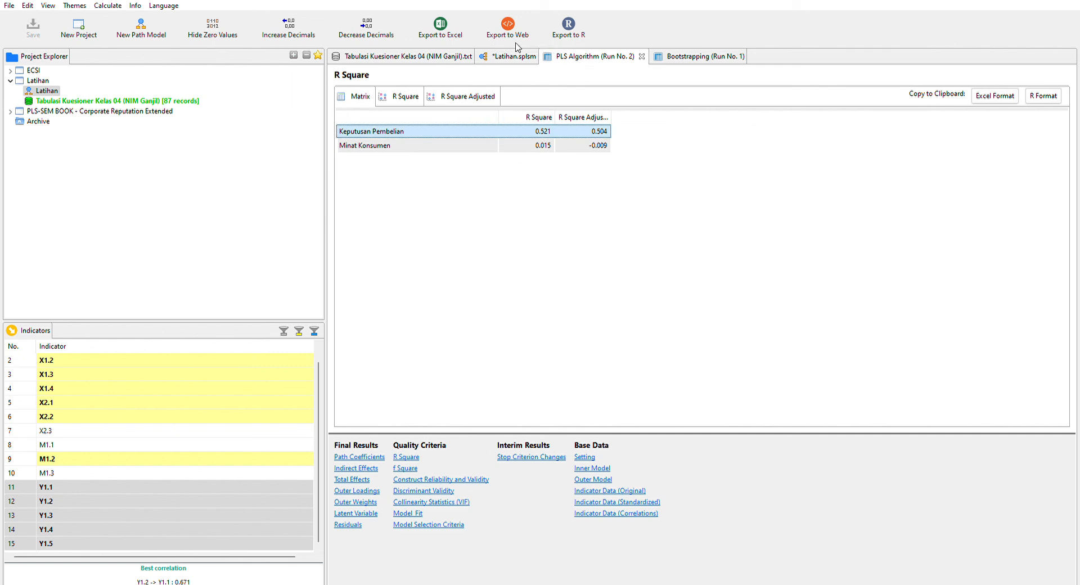
Review the bootstrapping T-values on the path model, and revisit the R Square and Specific Indirect Effects results
left_click(526, 58)
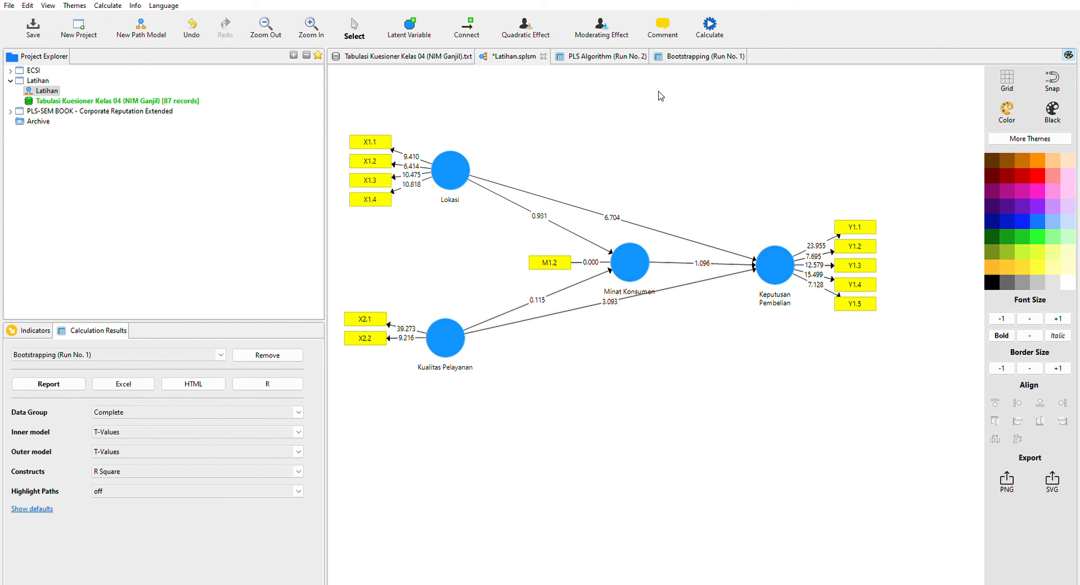
left_click(604, 54)
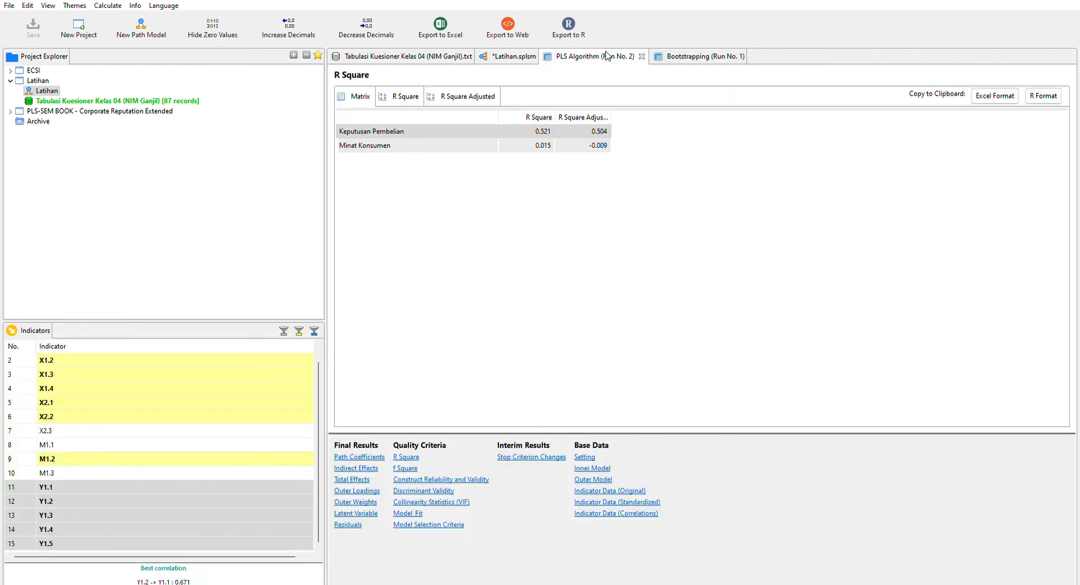
left_click(698, 53)
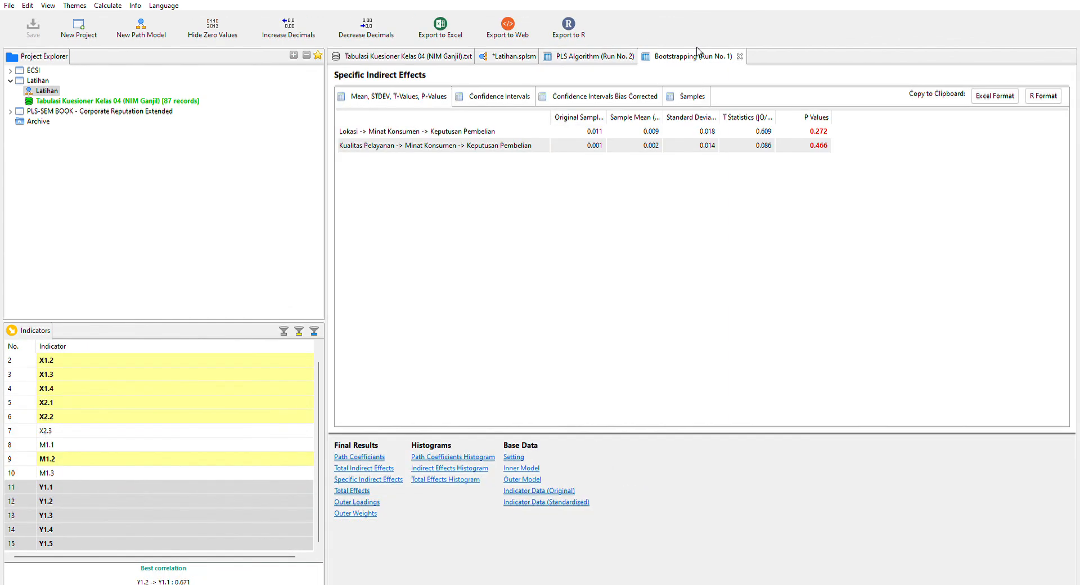